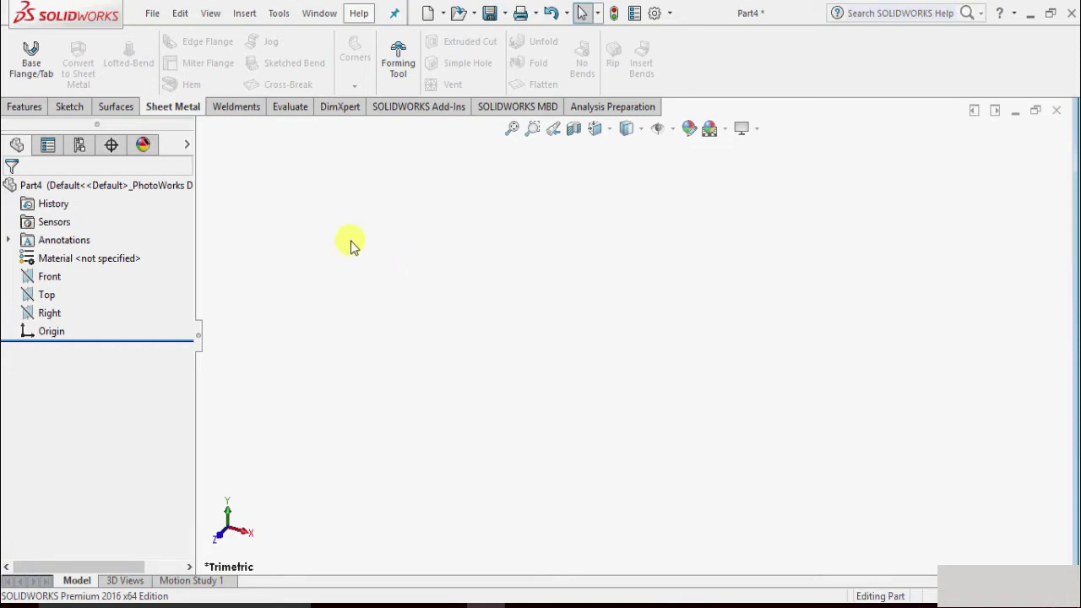
Step: Sketch a center rectangle from the origin on the Top plane and make it a 3 mm base flange
left_click(32, 65)
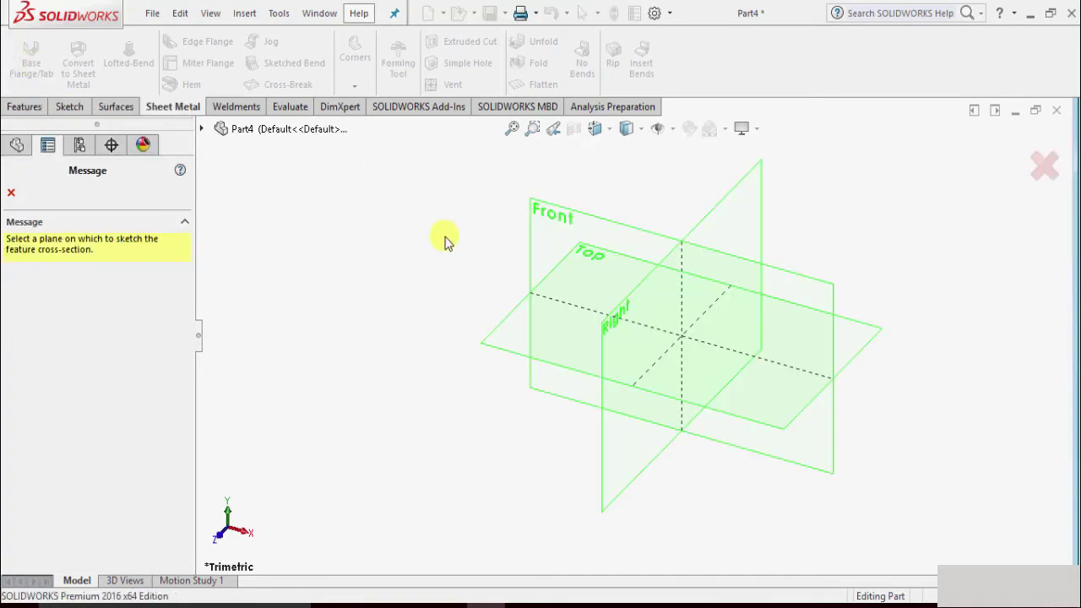
left_click(511, 328)
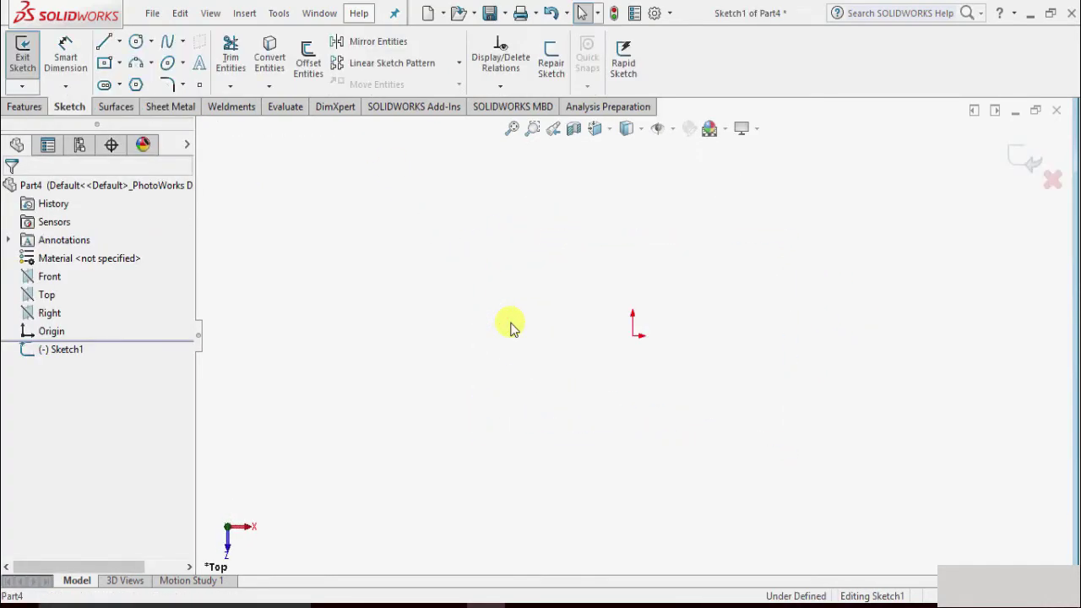
left_click(119, 62)
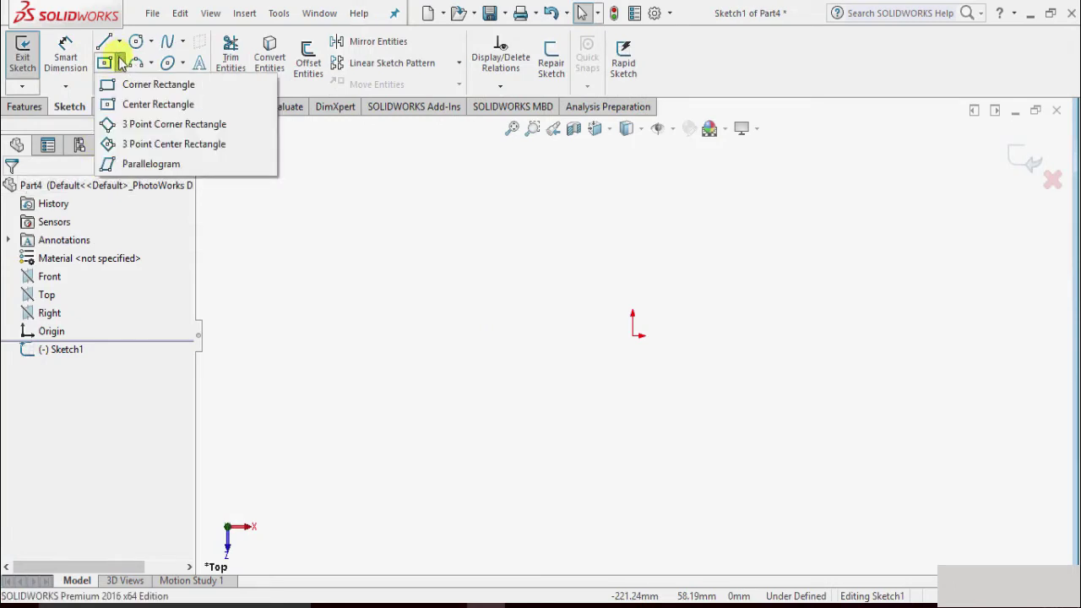
left_click(142, 104)
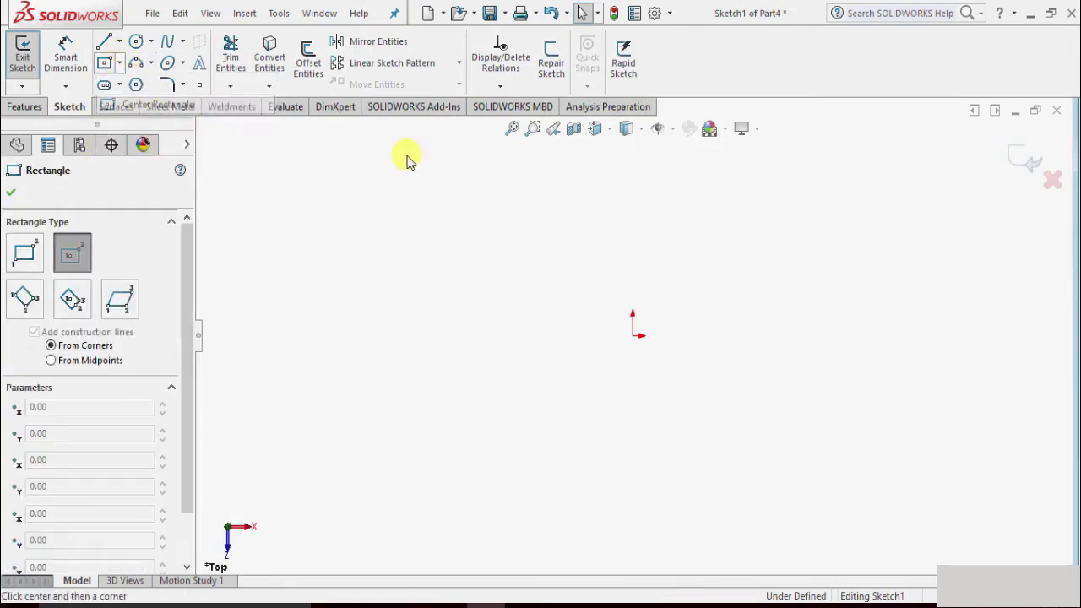
left_click(632, 335)
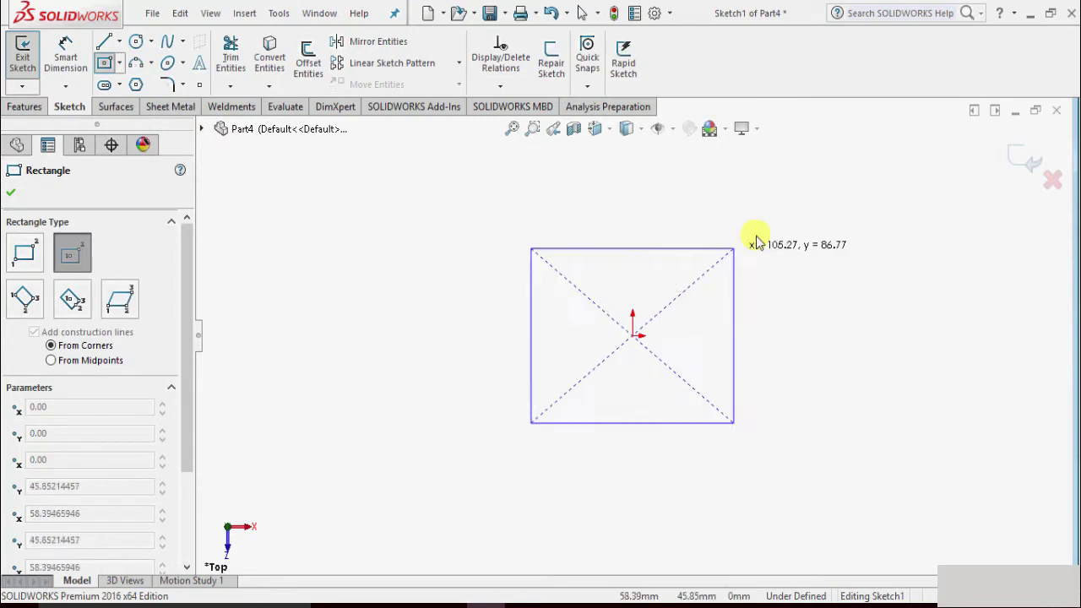
left_click(855, 202)
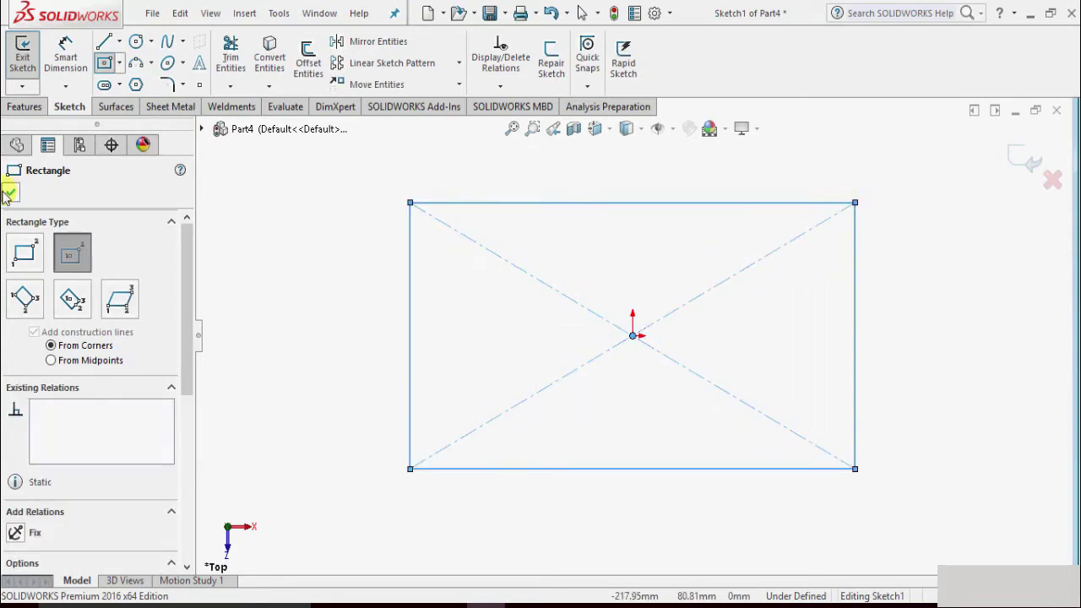
left_click(9, 193)
left_click(21, 61)
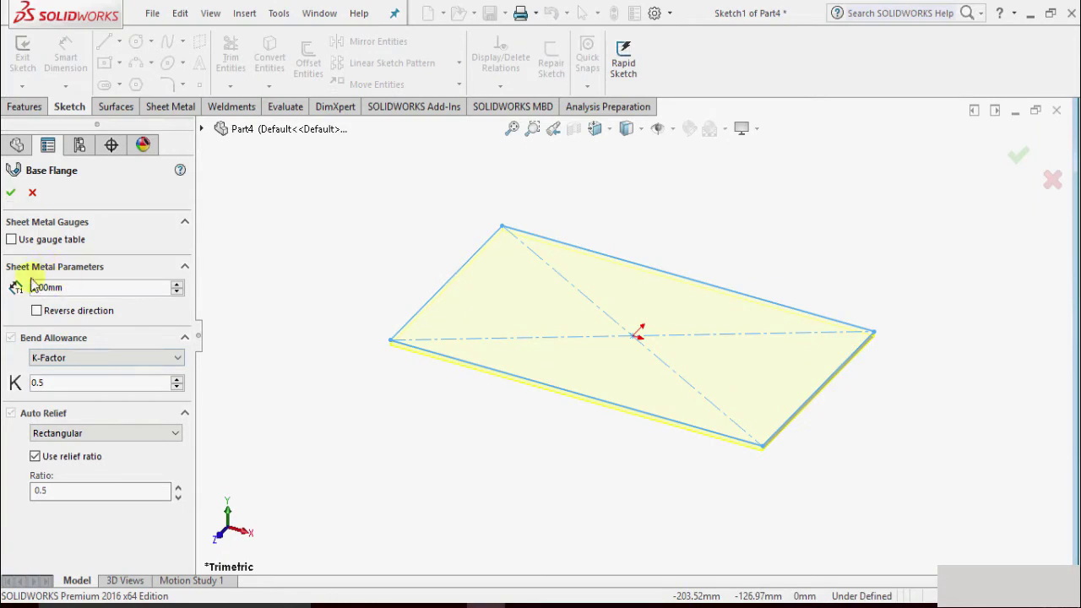
left_click(12, 192)
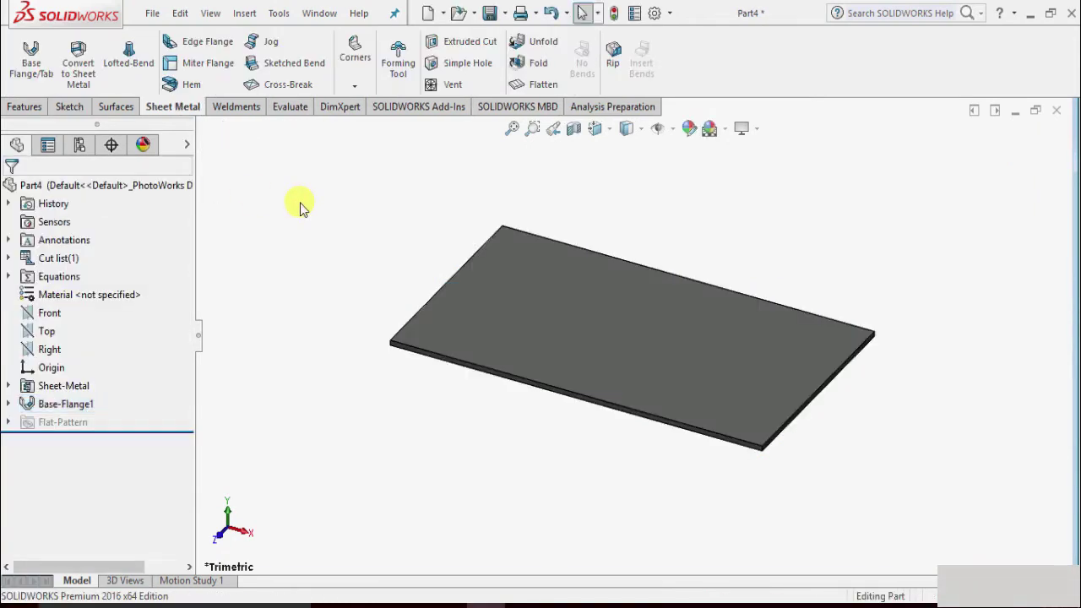
Step: Enable the Task Pane via View > User Interface, then collapse it
scroll(603, 347, "up", 2)
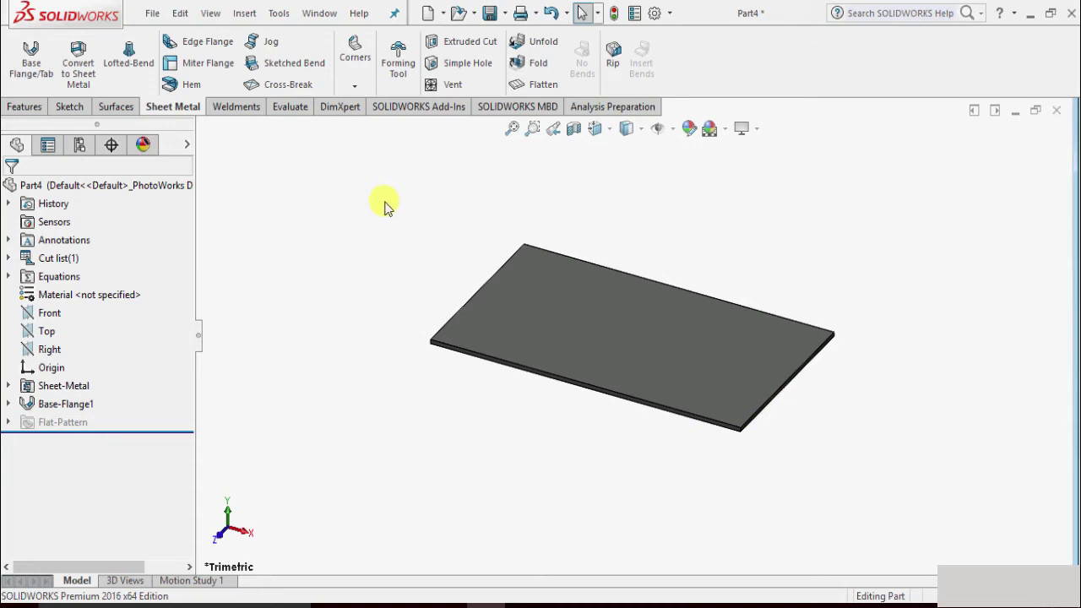
left_click(213, 15)
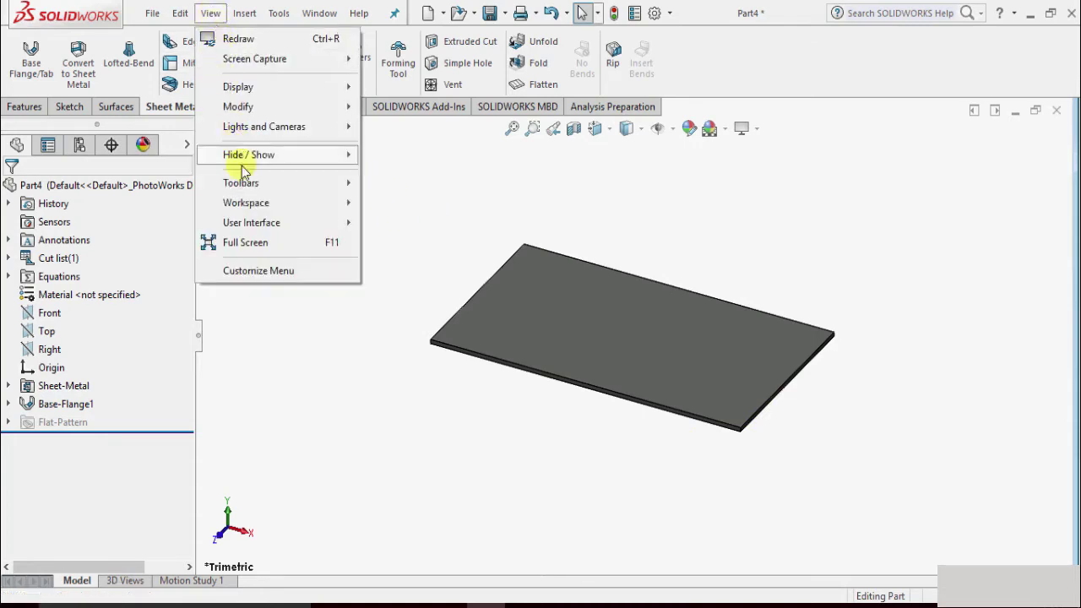
mouse_move(263, 223)
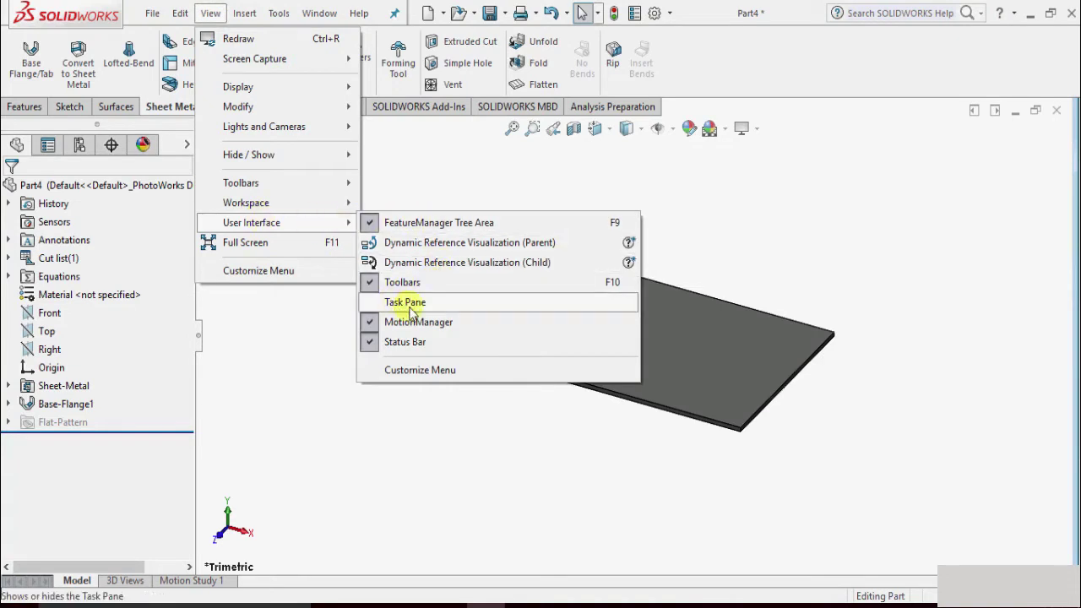
left_click(374, 304)
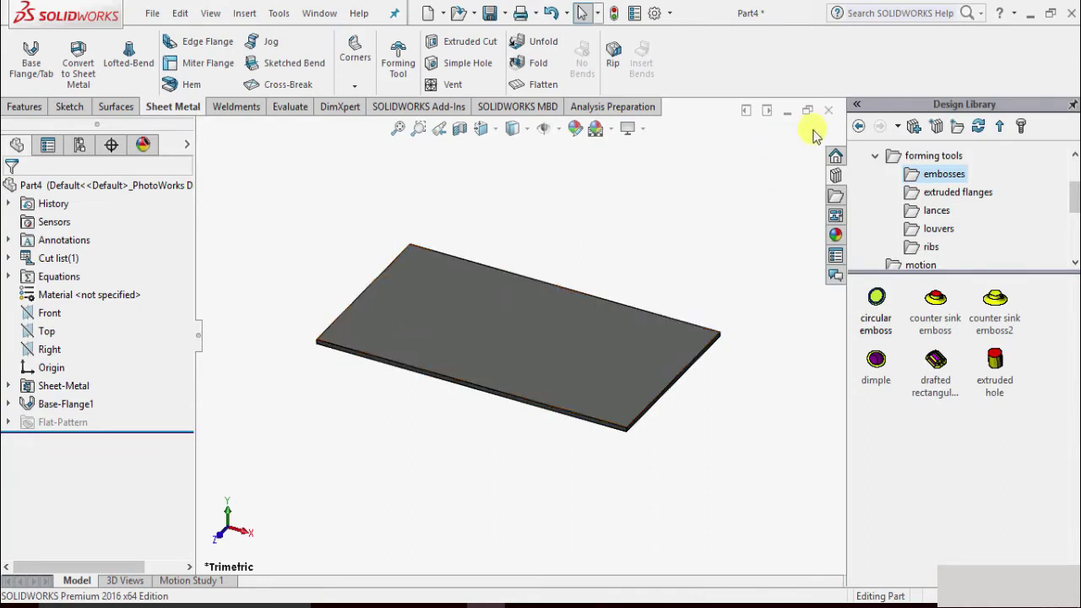
left_click(846, 437)
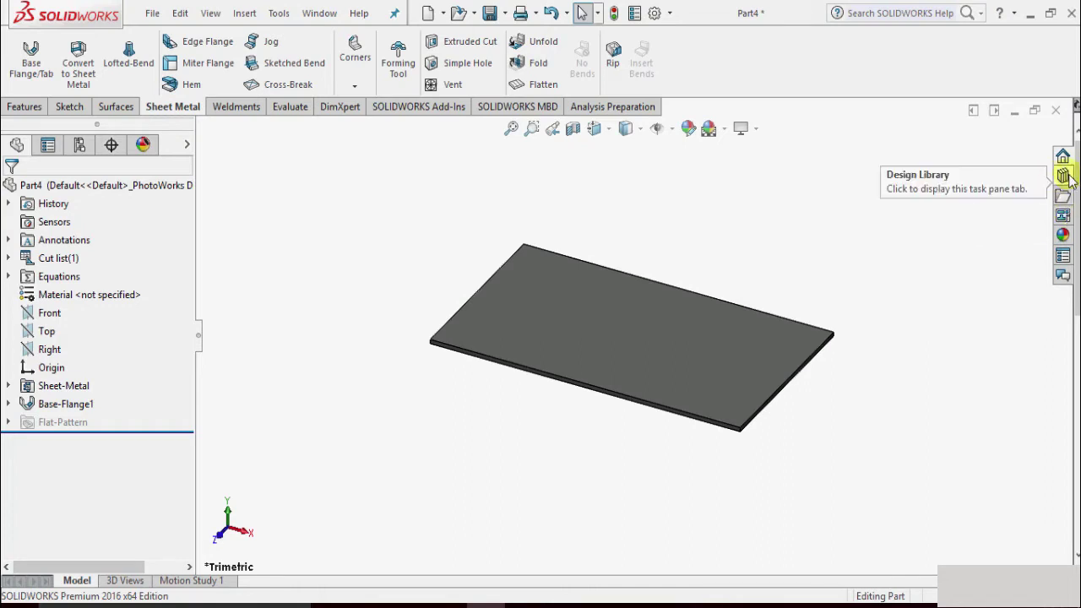
Step: Browse the Design Library forming tools, extruded flanges and embosses, test-dragging the circular emboss
left_click(1063, 176)
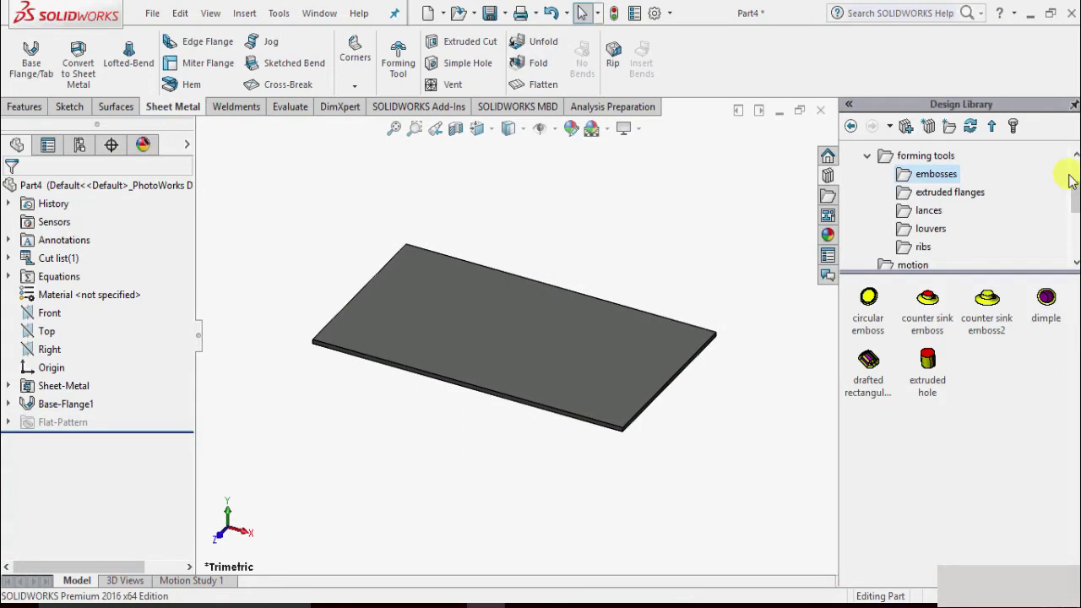
scroll(1070, 171, "up", 2)
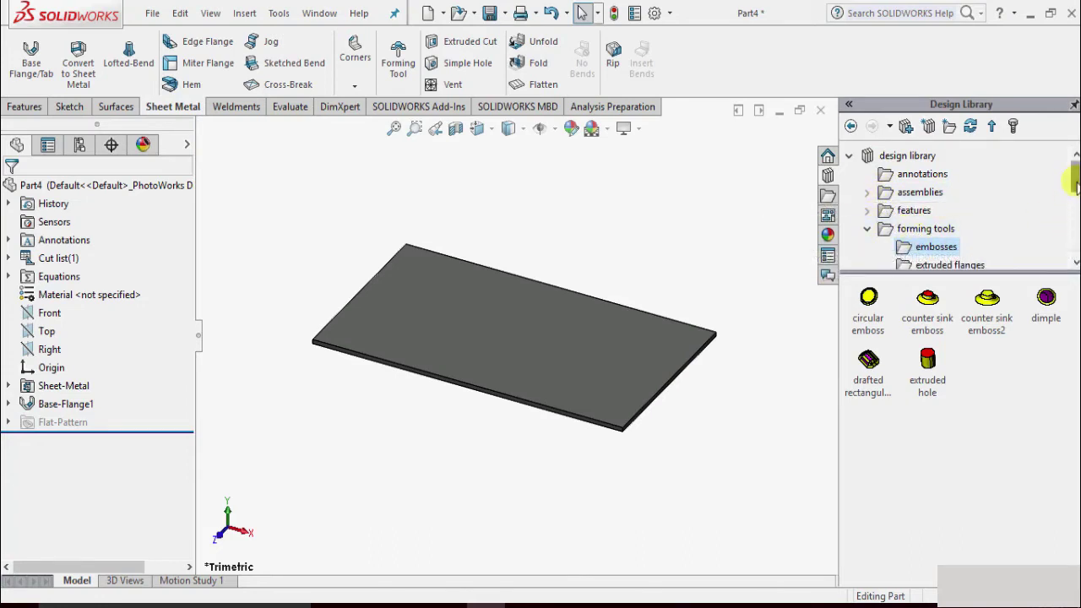
scroll(1071, 201, "down", 2)
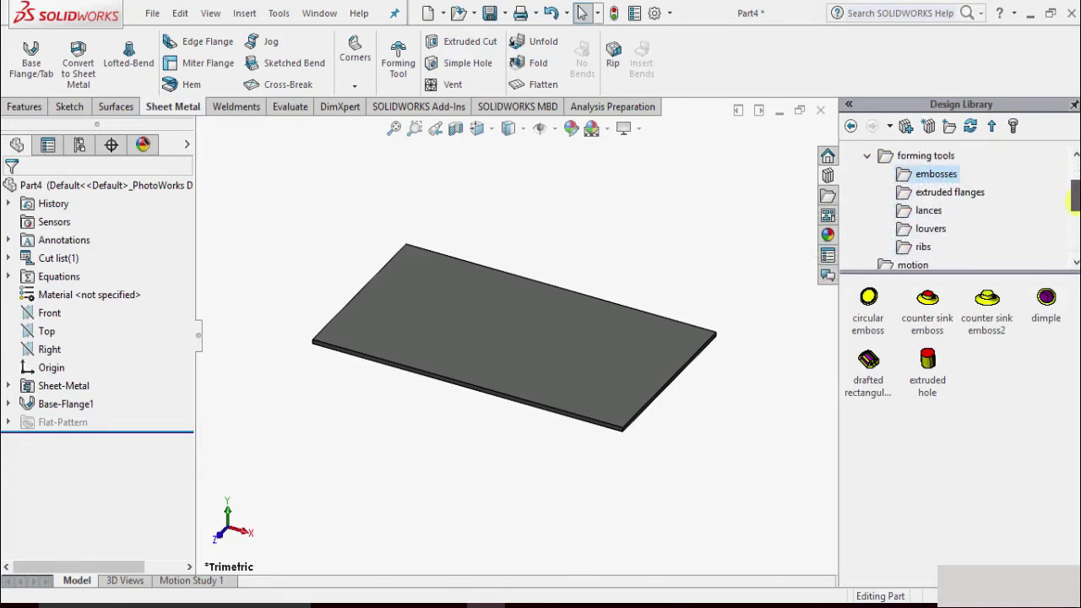
left_click(950, 196)
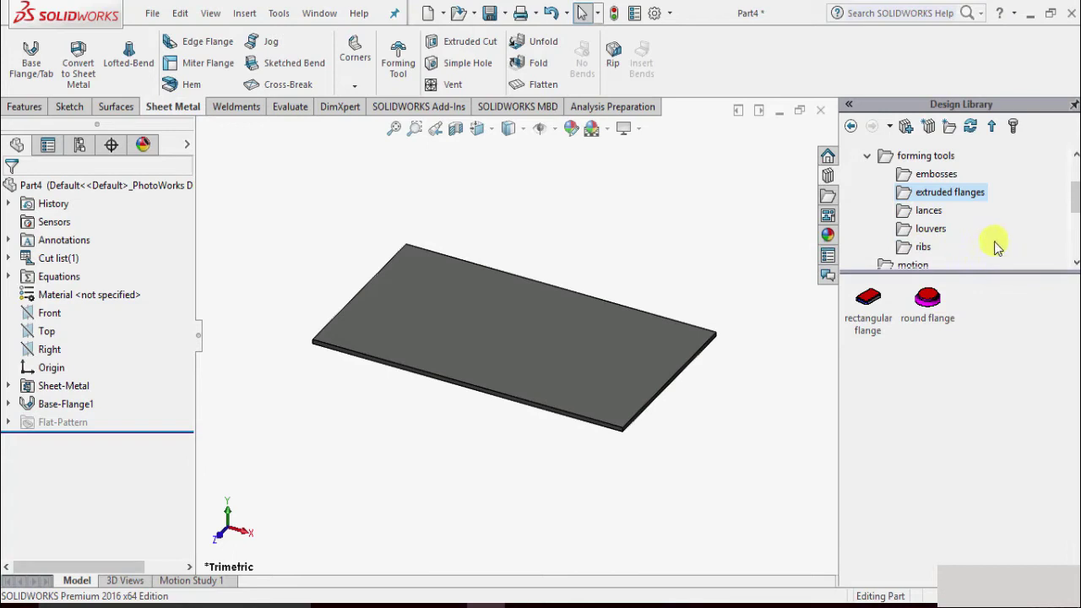
left_click(929, 181)
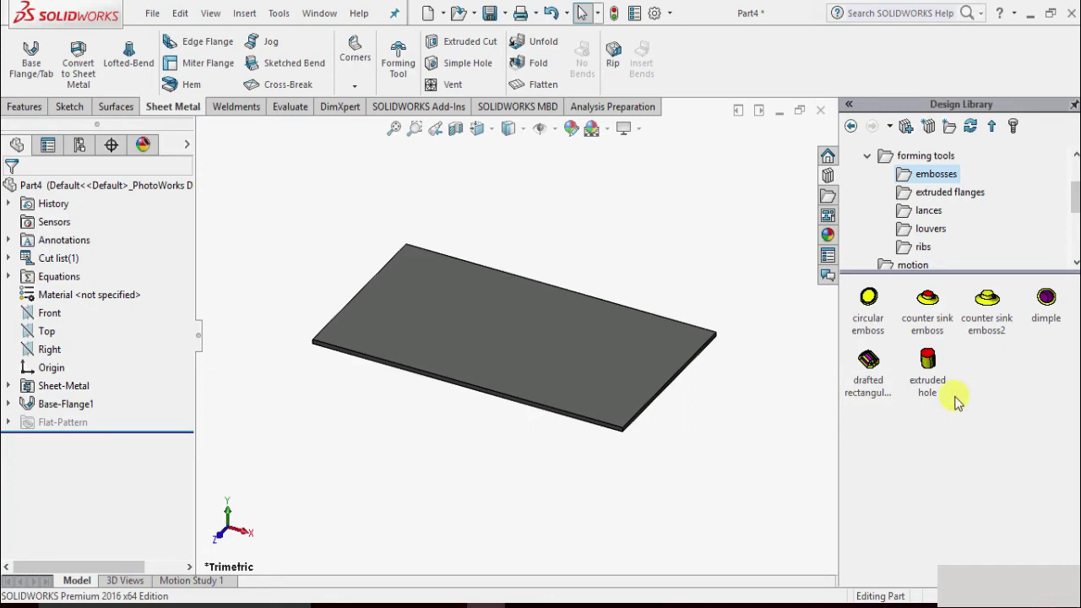
left_click(939, 194)
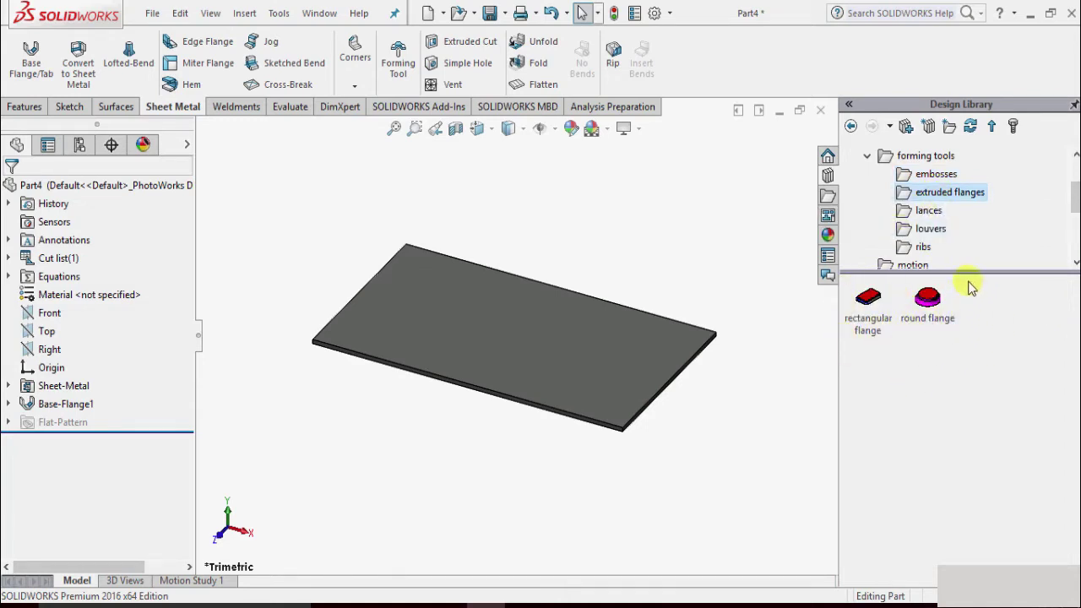
left_click(936, 175)
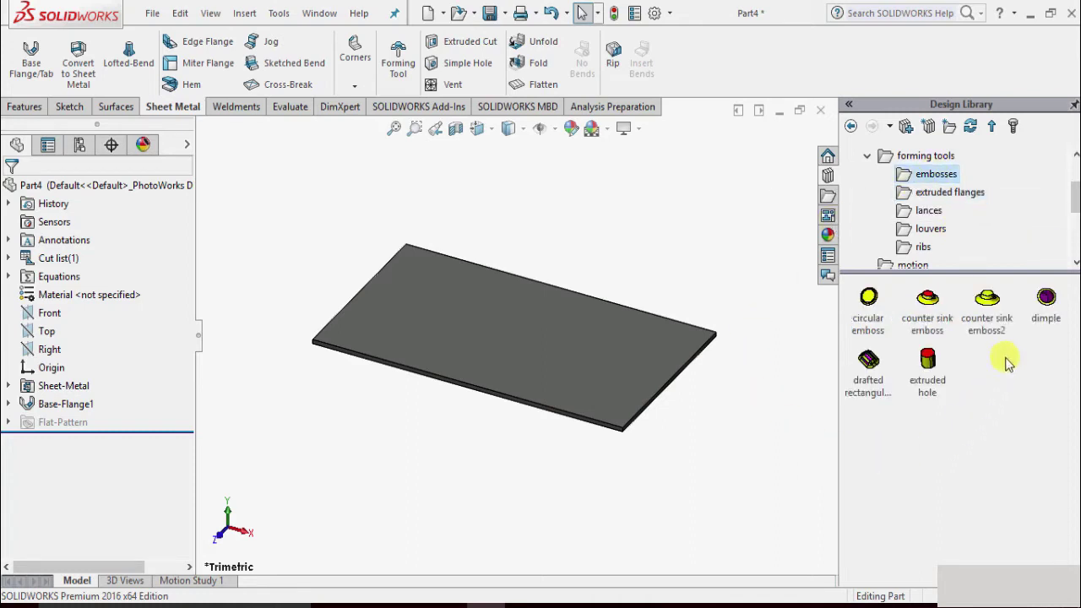
left_click_drag(872, 332, 467, 278)
left_click_drag(588, 389, 899, 459)
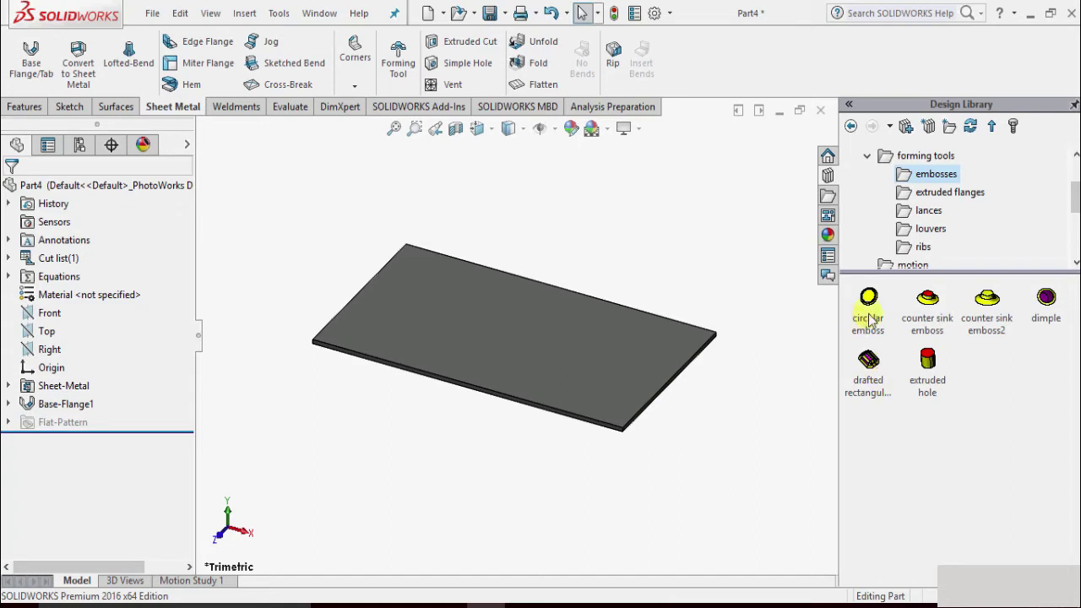
Step: Drag the circular emboss forming tool onto the plate's top face
mouse_move(871, 318)
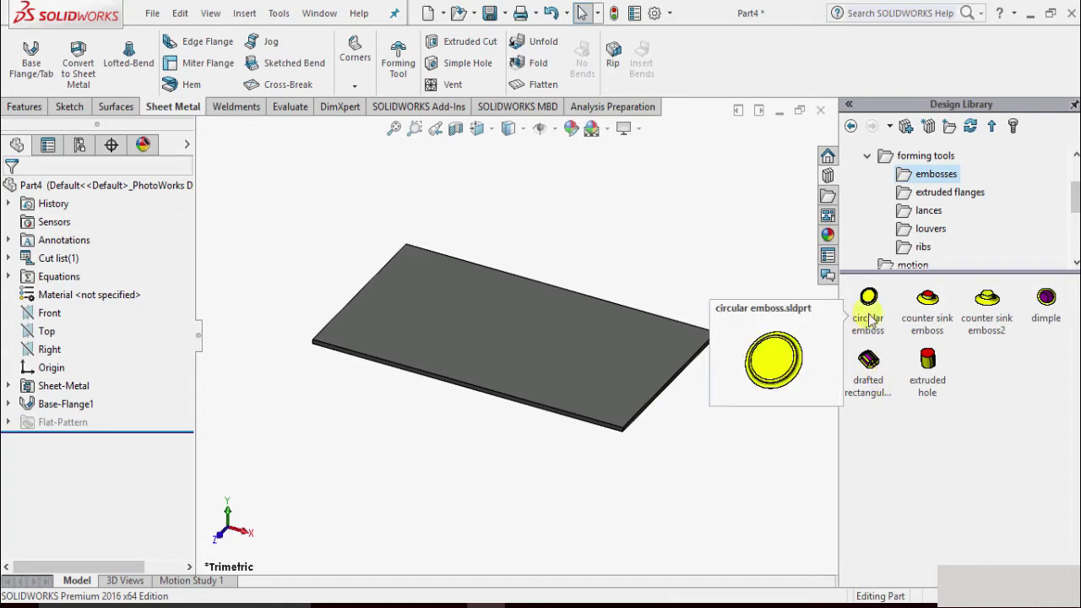
left_click(870, 318)
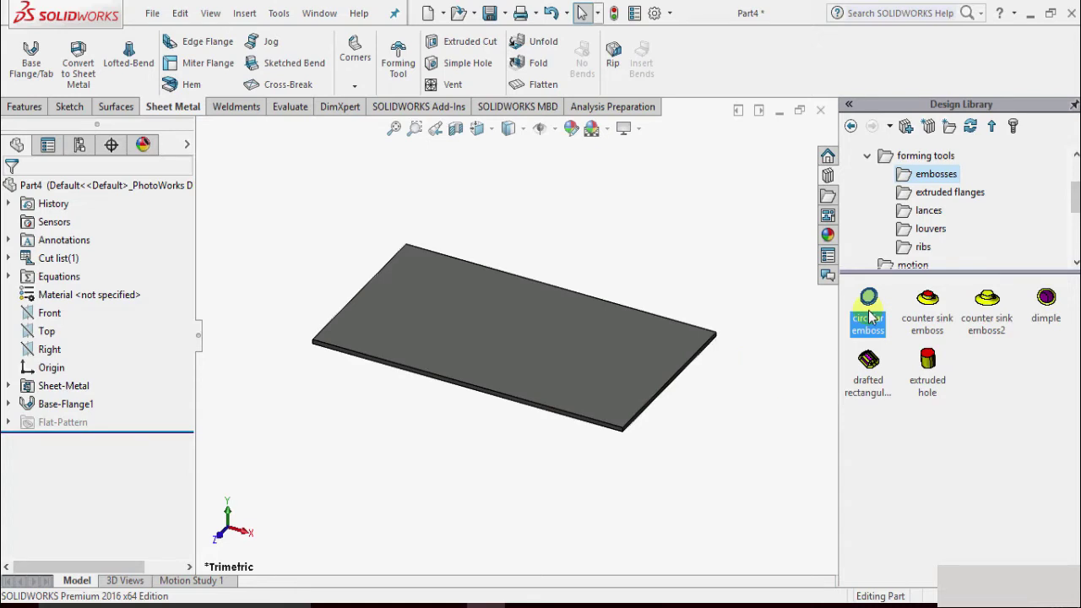
left_click_drag(870, 318, 510, 331)
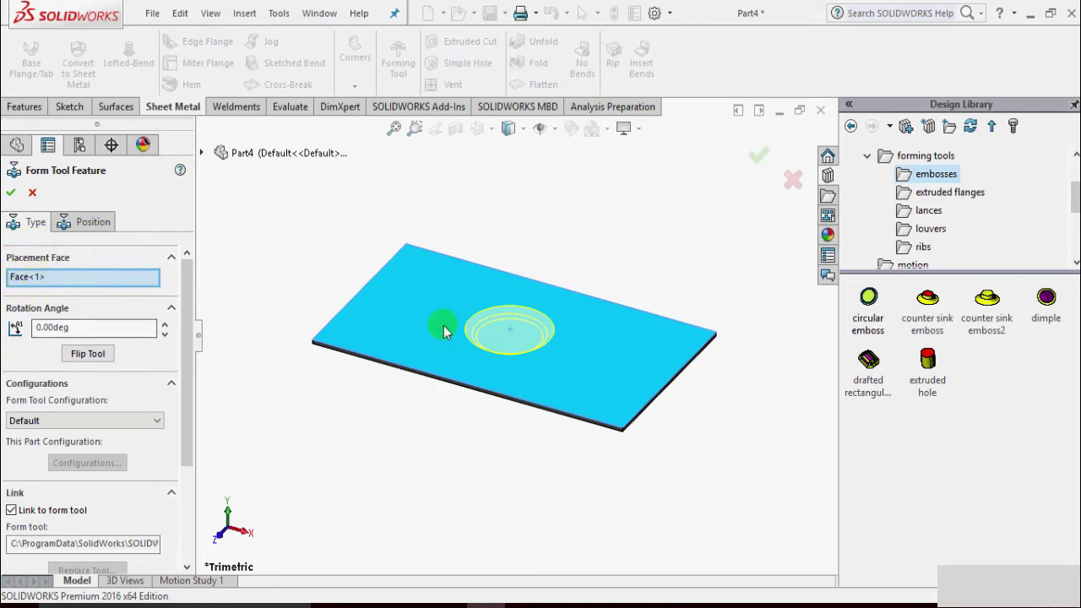
scroll(488, 319, "down", 2)
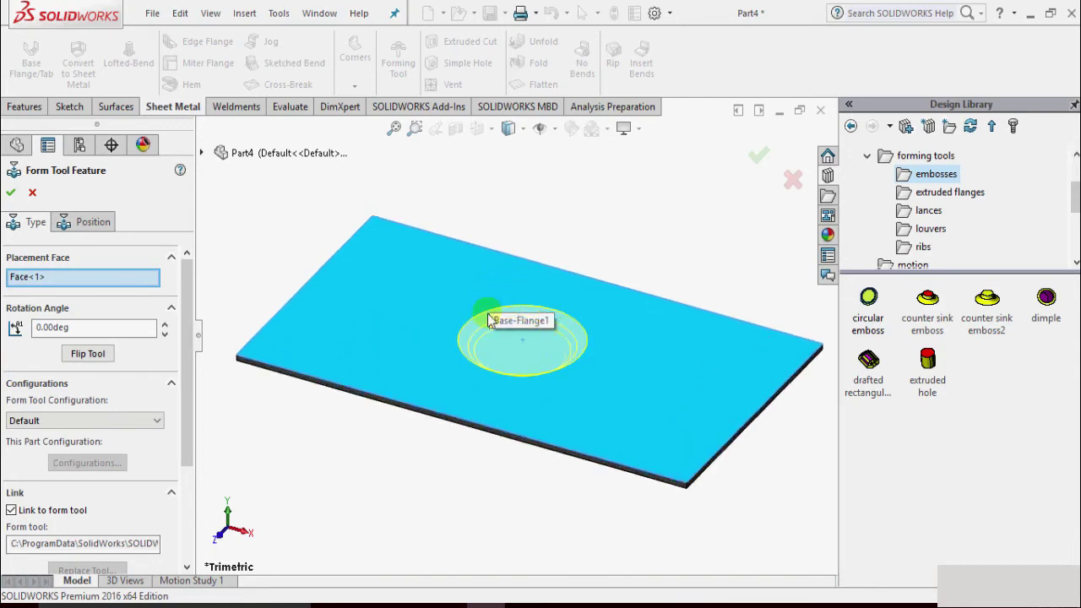
left_click(534, 346)
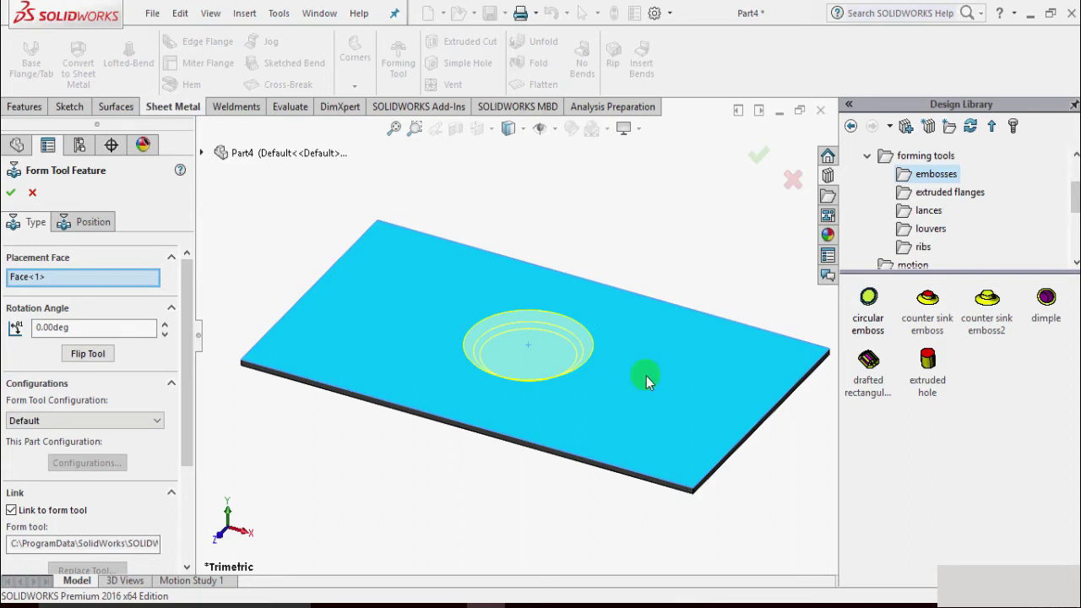
left_click(88, 354)
left_click(96, 359)
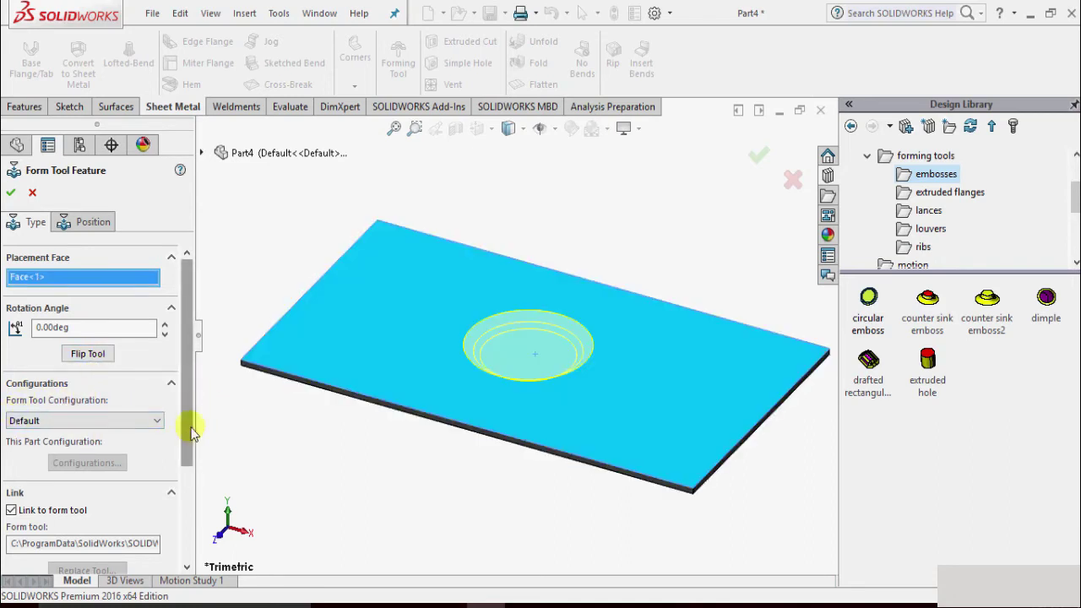
scroll(190, 431, "down", 3)
left_click(144, 332)
left_click(143, 332)
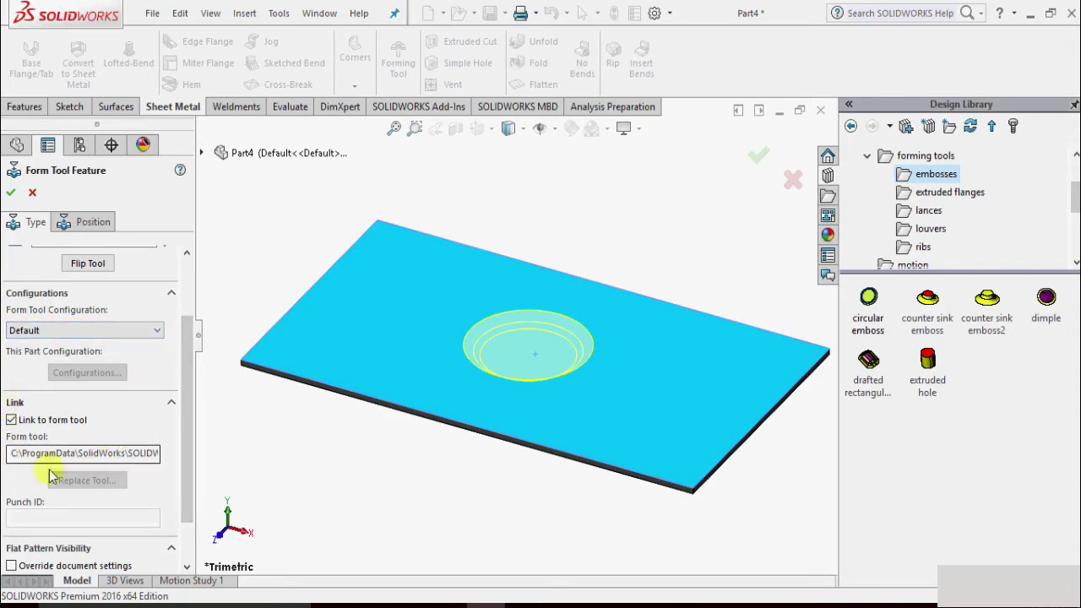
left_click_drag(193, 483, 184, 548)
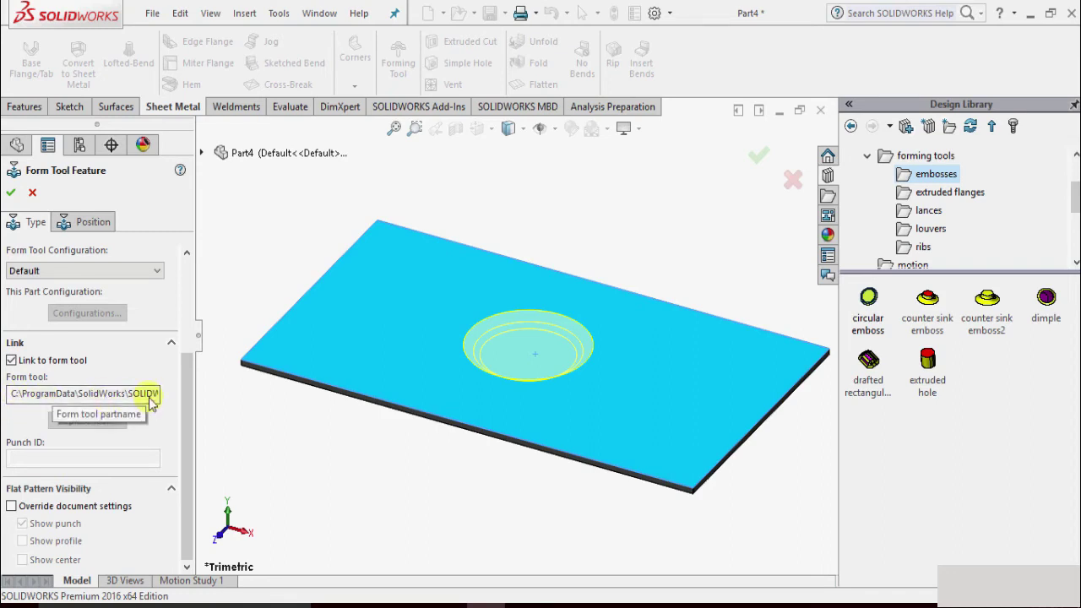
left_click(401, 369)
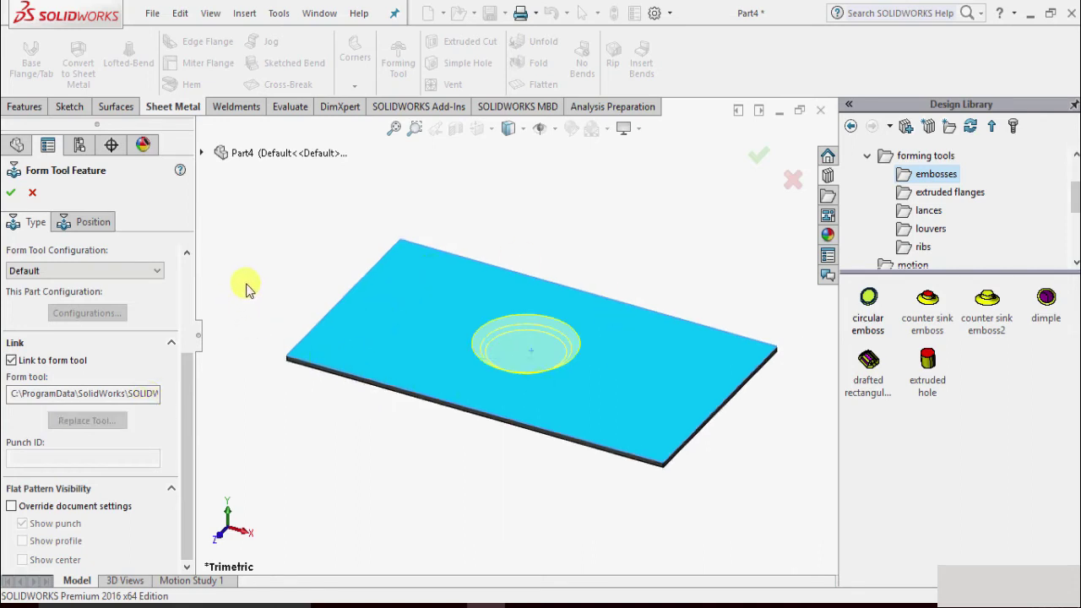
Step: Switch to the emboss Position tab and set the view to Normal To
left_click(84, 224)
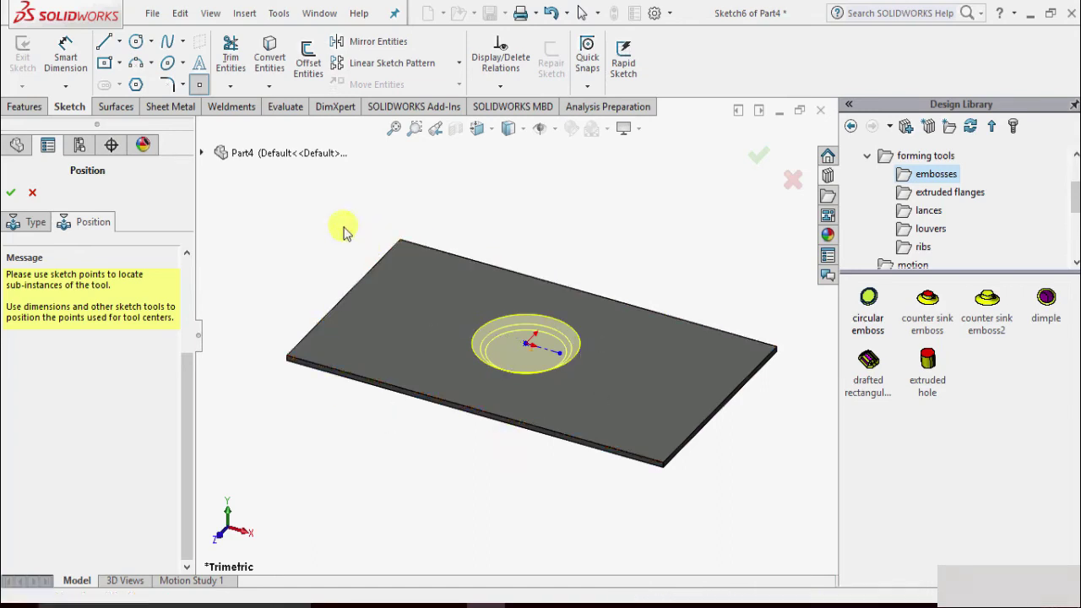
left_click(63, 87)
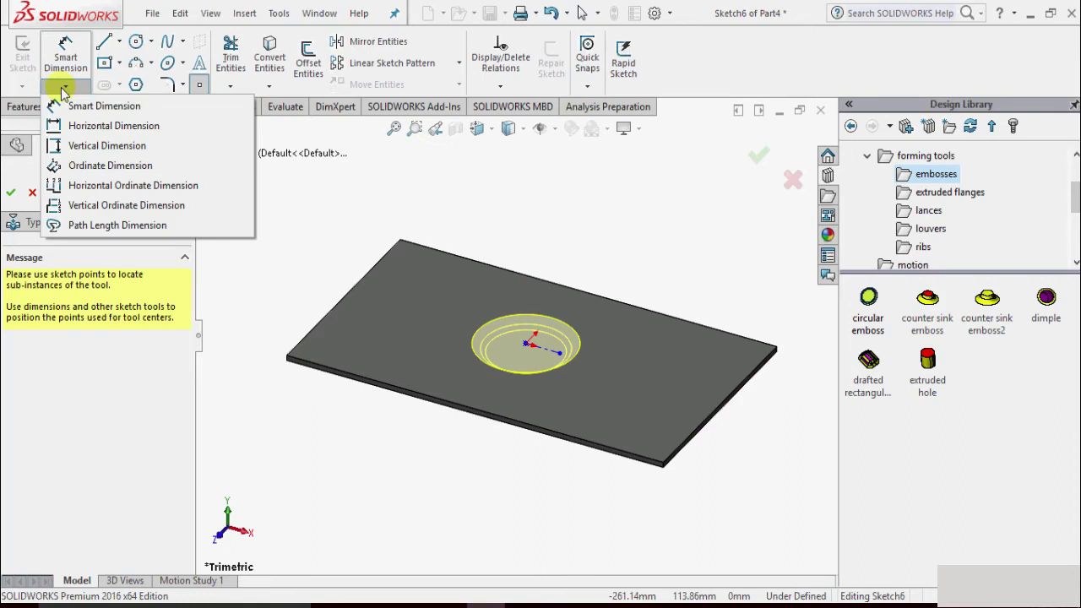
left_click(63, 88)
left_click(522, 128)
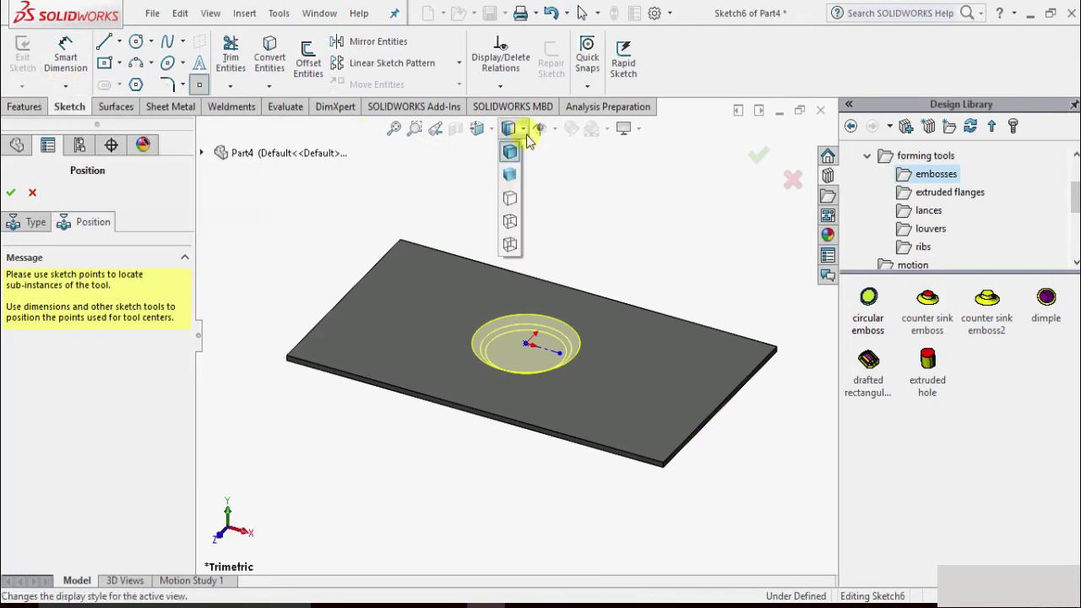
left_click(477, 129)
left_click(566, 221)
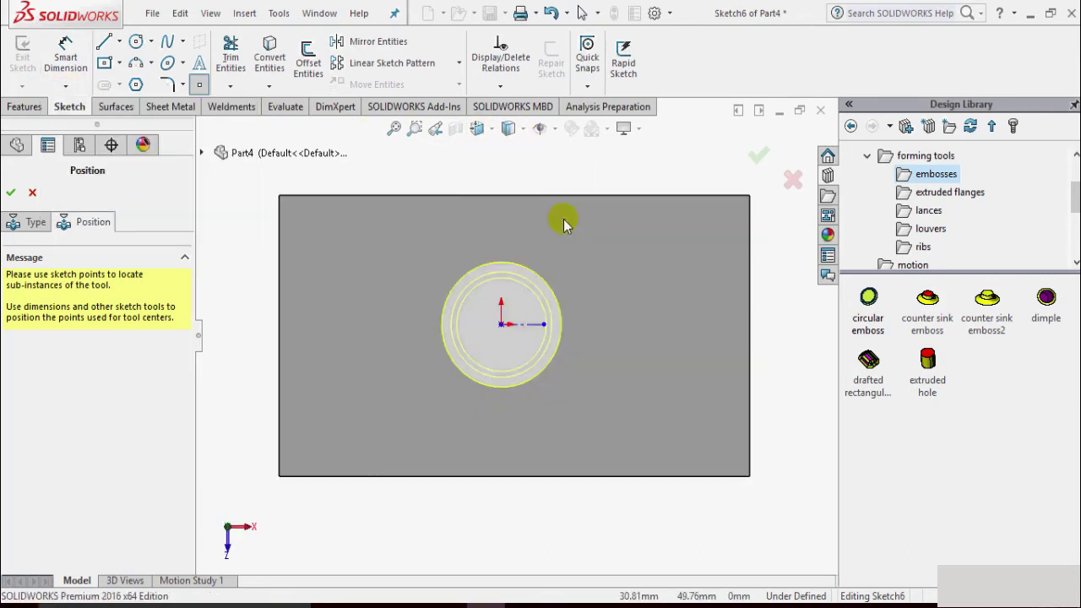
Step: Dimension the emboss centre 60 mm from the plate's bottom edge
left_click(65, 87)
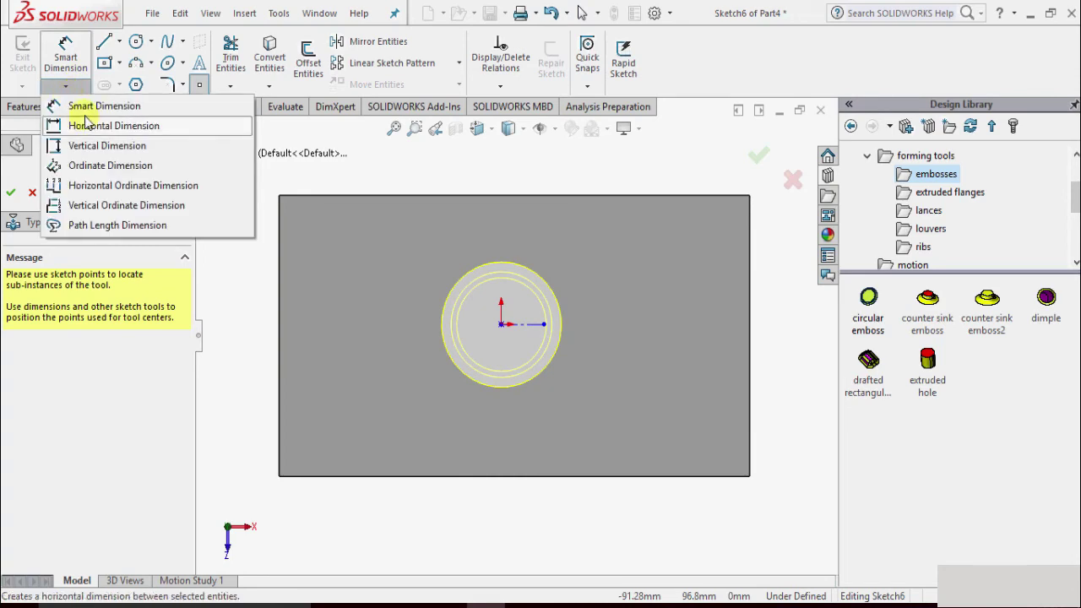
left_click(82, 106)
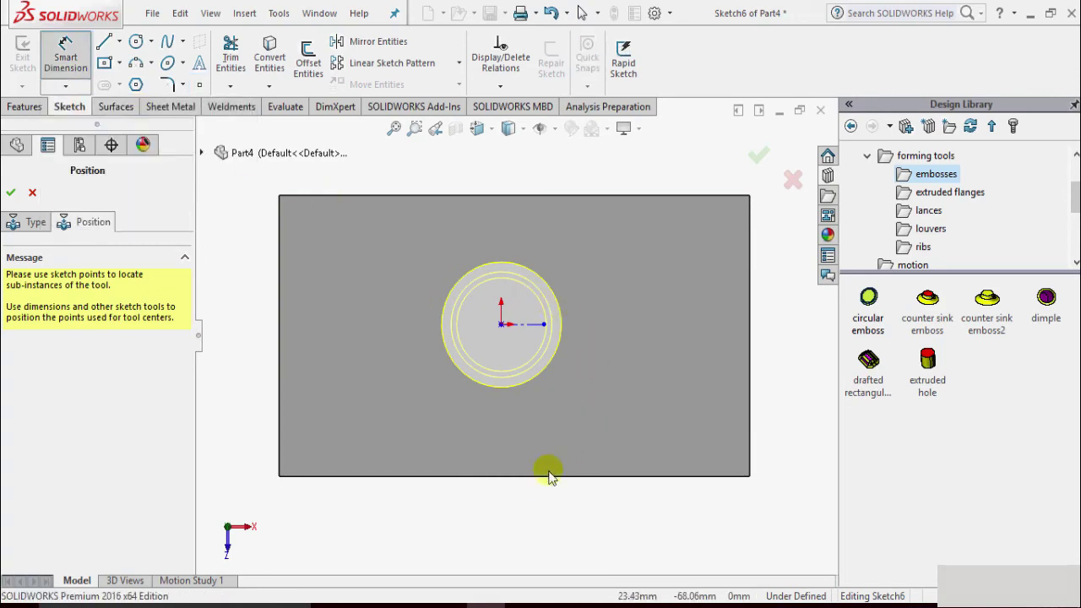
left_click(519, 476)
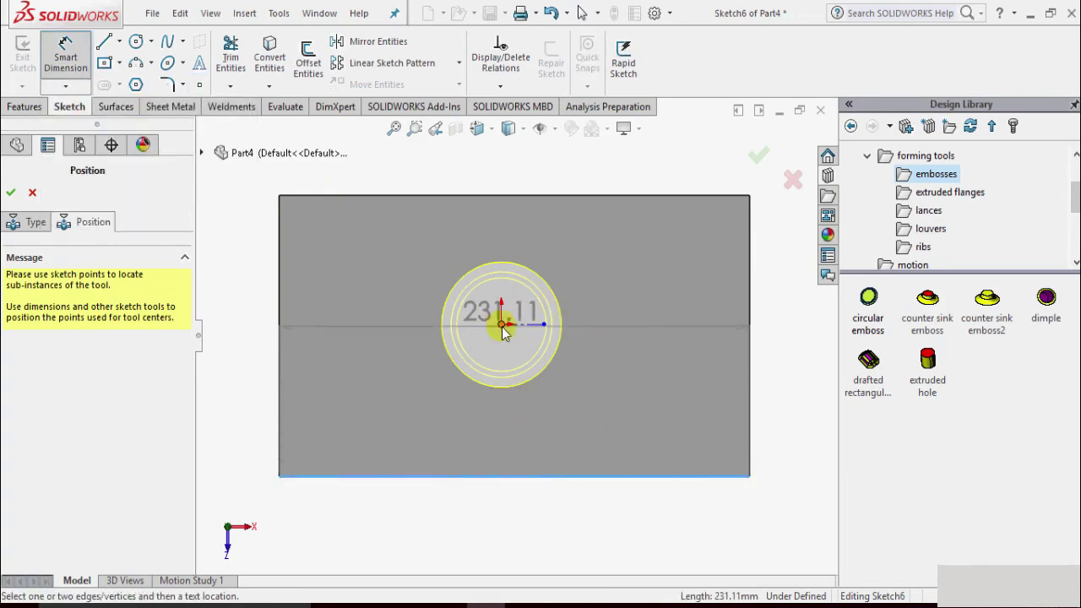
left_click(501, 324)
left_click(803, 397)
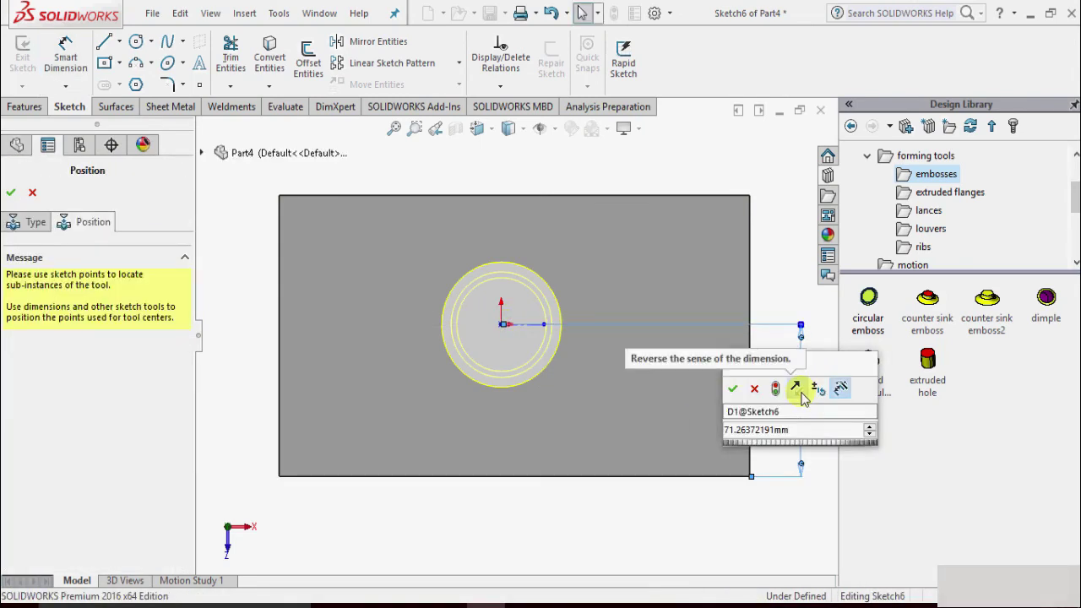
double_click(794, 431)
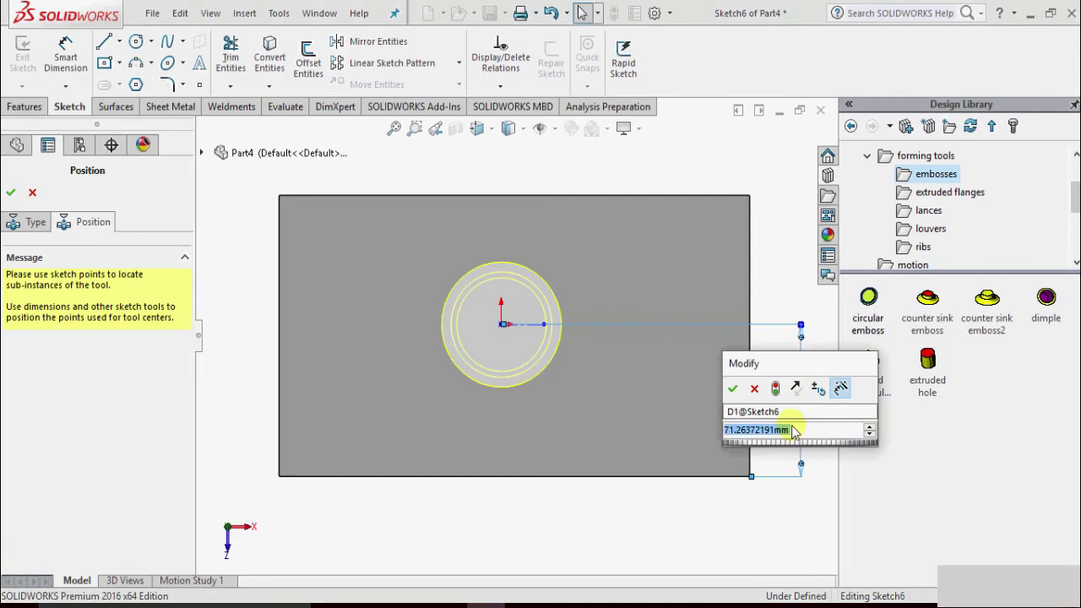
key("Return")
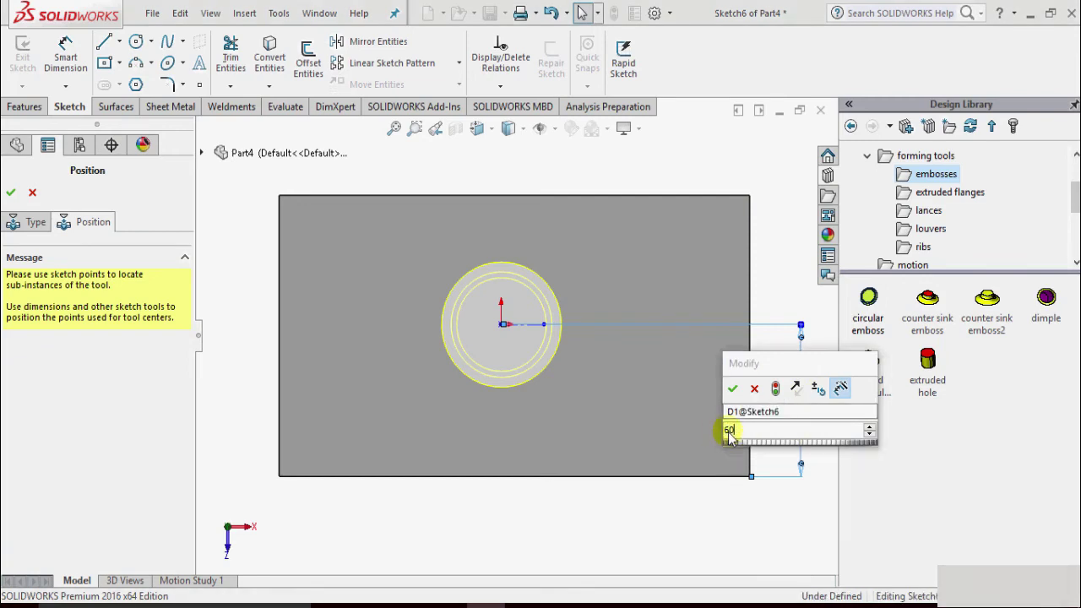
Step: Dimension the emboss centre 100 mm from the right edge and finish the circular emboss
left_click(750, 279)
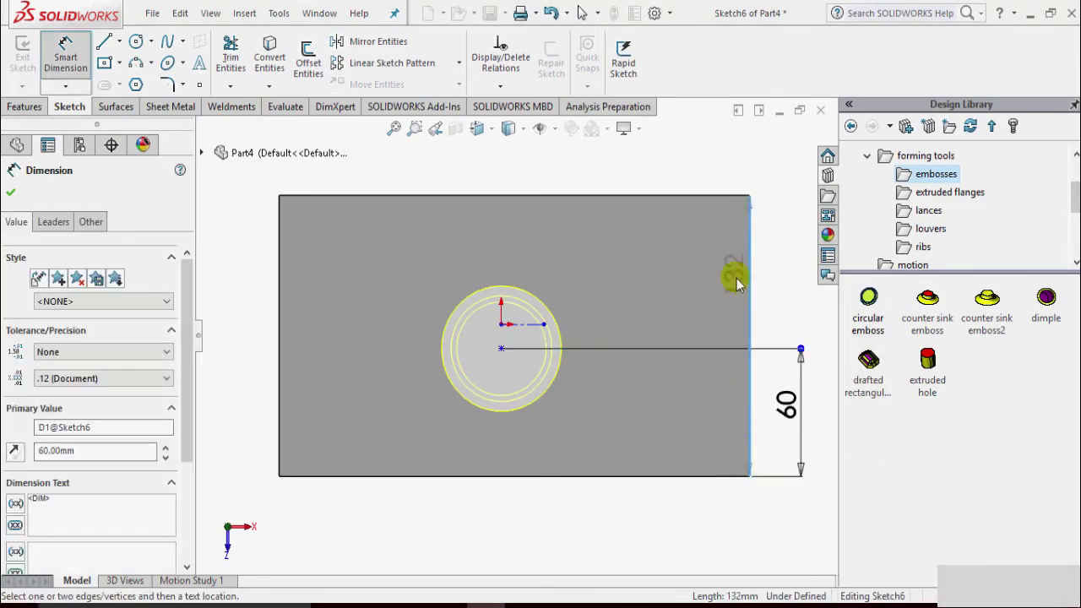
left_click(502, 348)
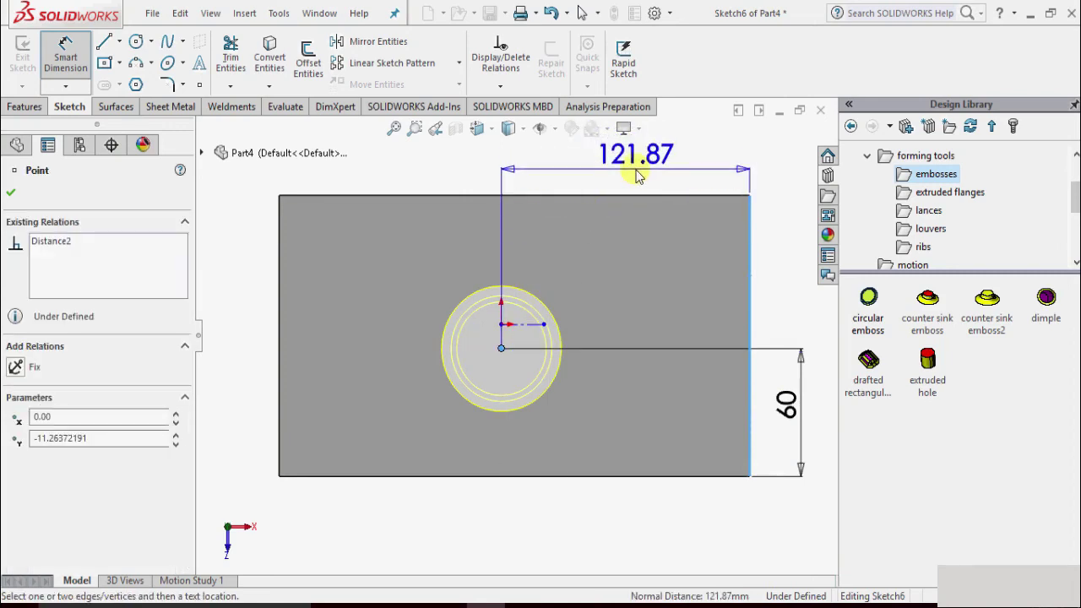
left_click(638, 175)
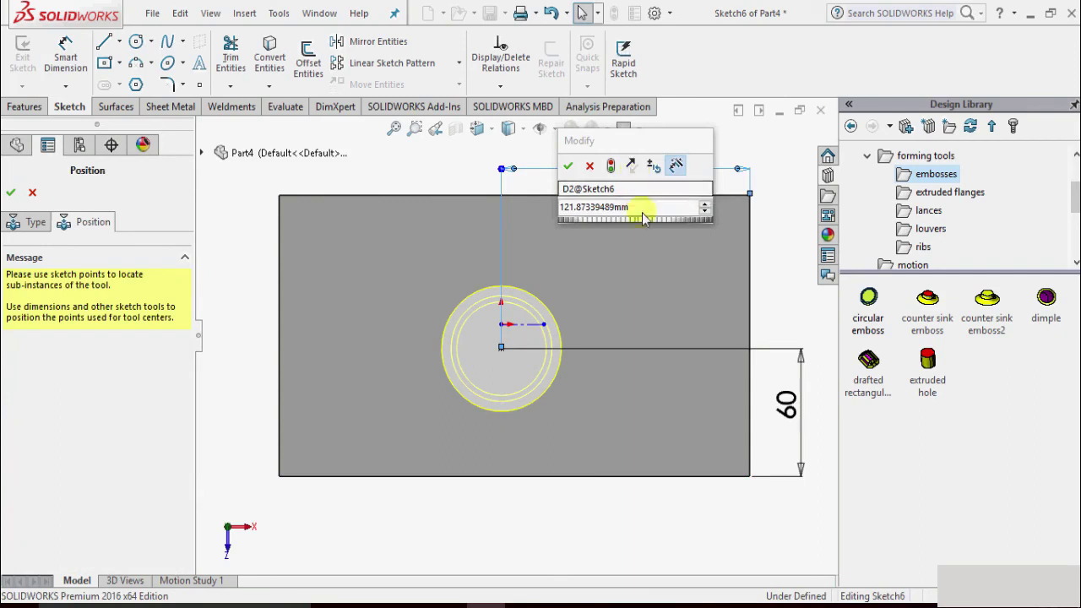
type("100")
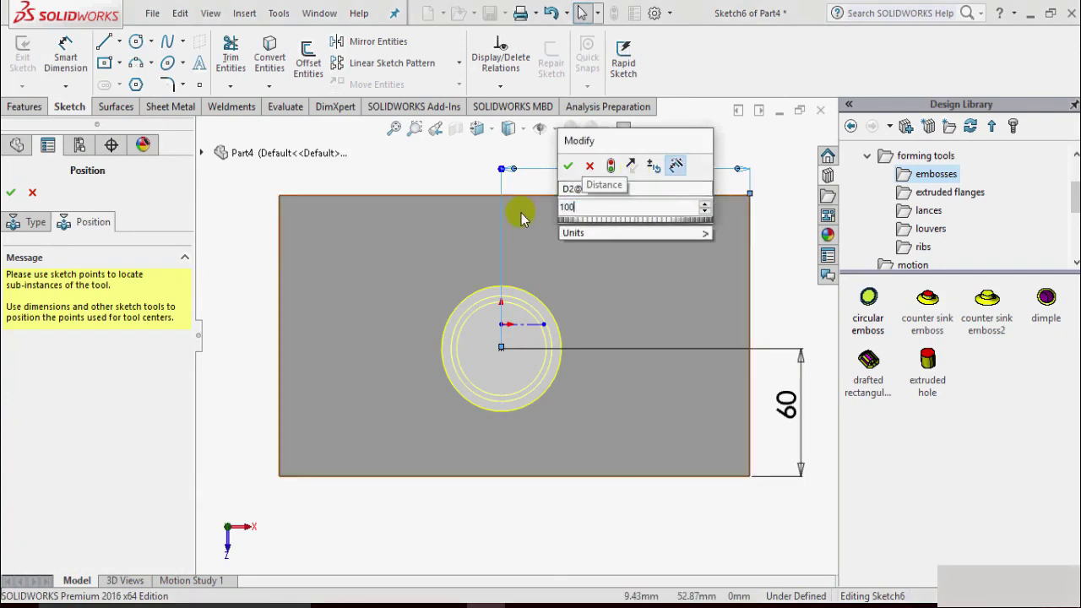
key("Return")
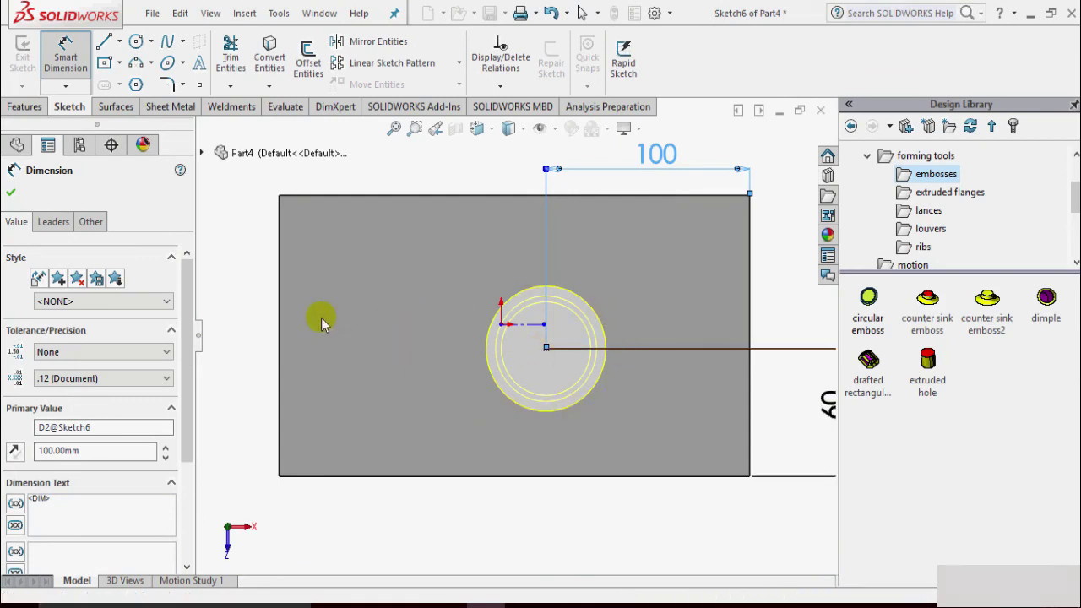
left_click(11, 192)
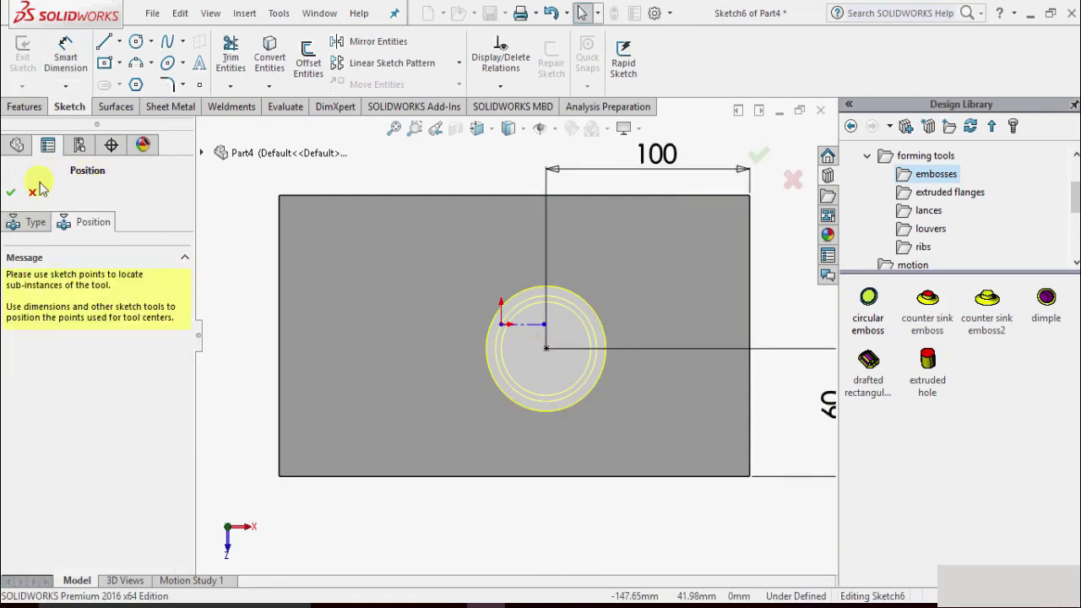
left_click(11, 196)
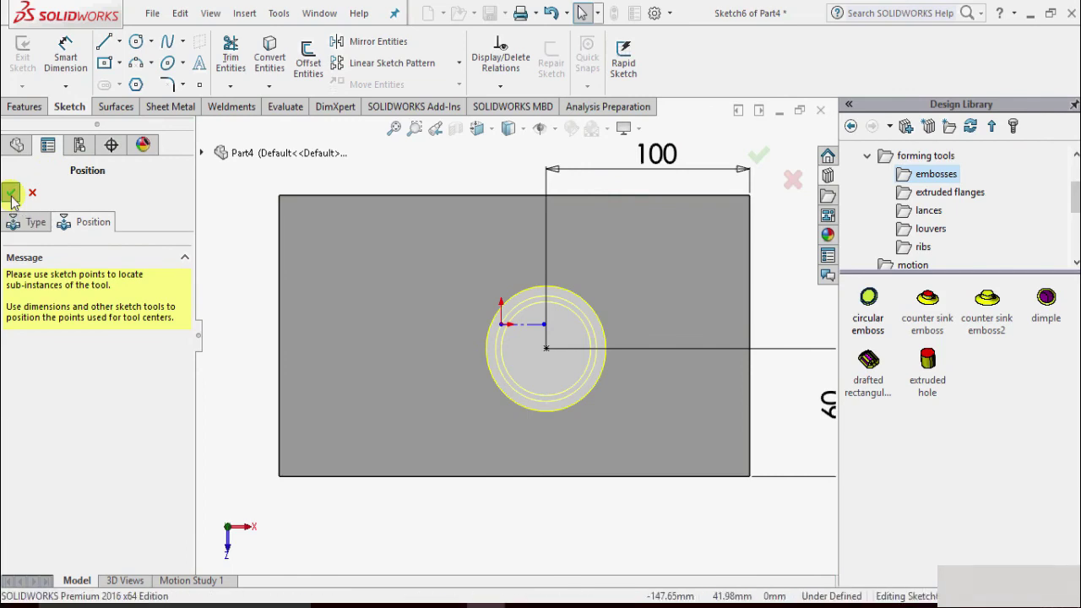
Step: Orbit the plate and drag the counter sink emboss tool onto its top face
middle_click_drag(671, 501, 609, 396)
middle_click_drag(349, 212, 371, 270)
scroll(363, 198, "down", 1)
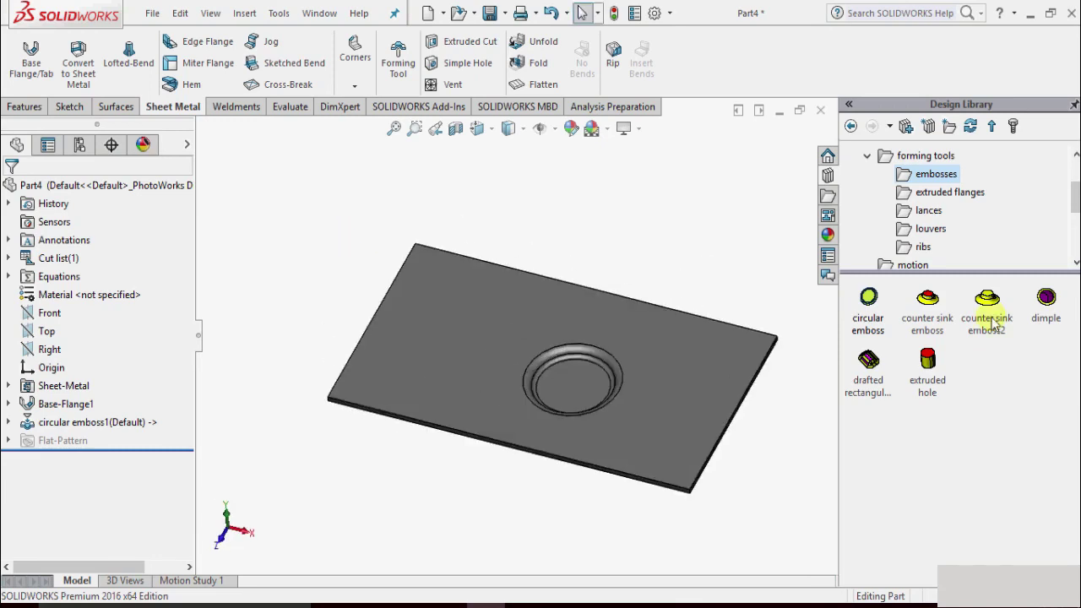
left_click(933, 316)
left_click_drag(933, 316, 631, 291)
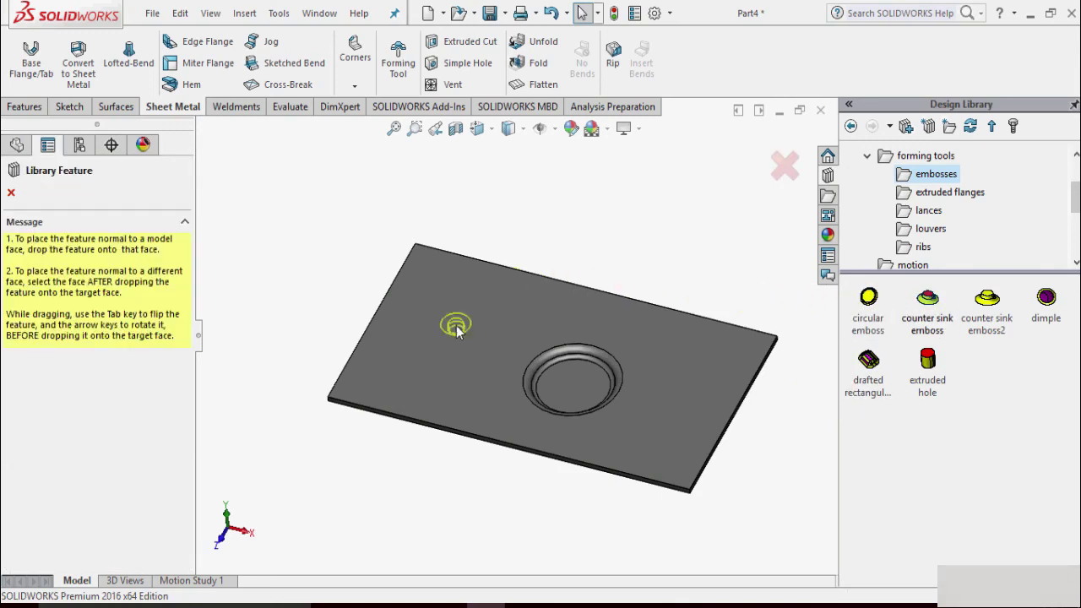
Step: Place the counter sink emboss left of the circular emboss, flipped, and confirm it
left_click_drag(451, 337, 452, 337)
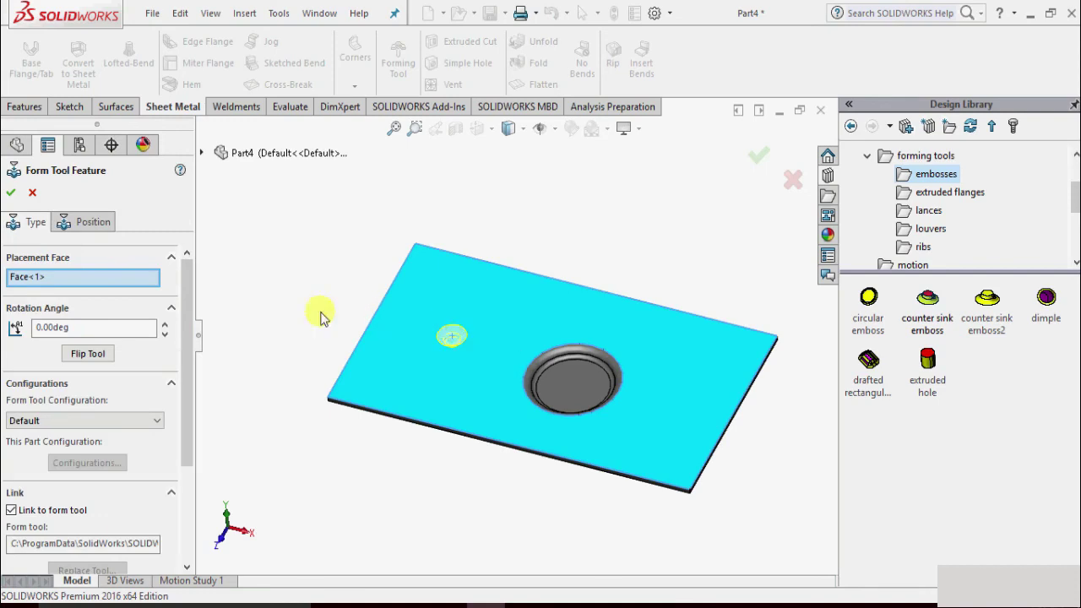
left_click(81, 358)
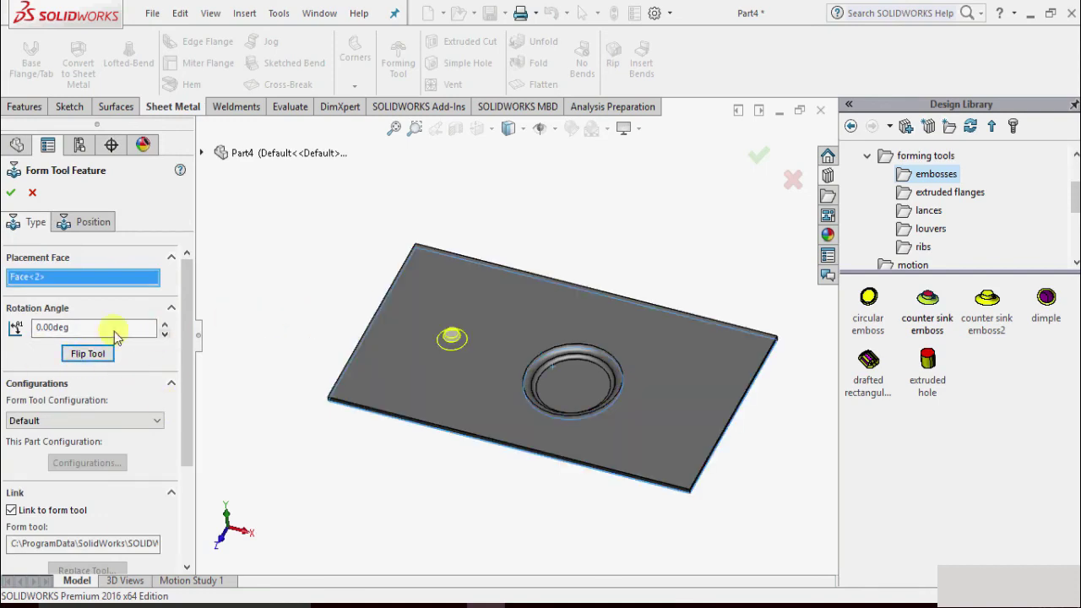
left_click(87, 225)
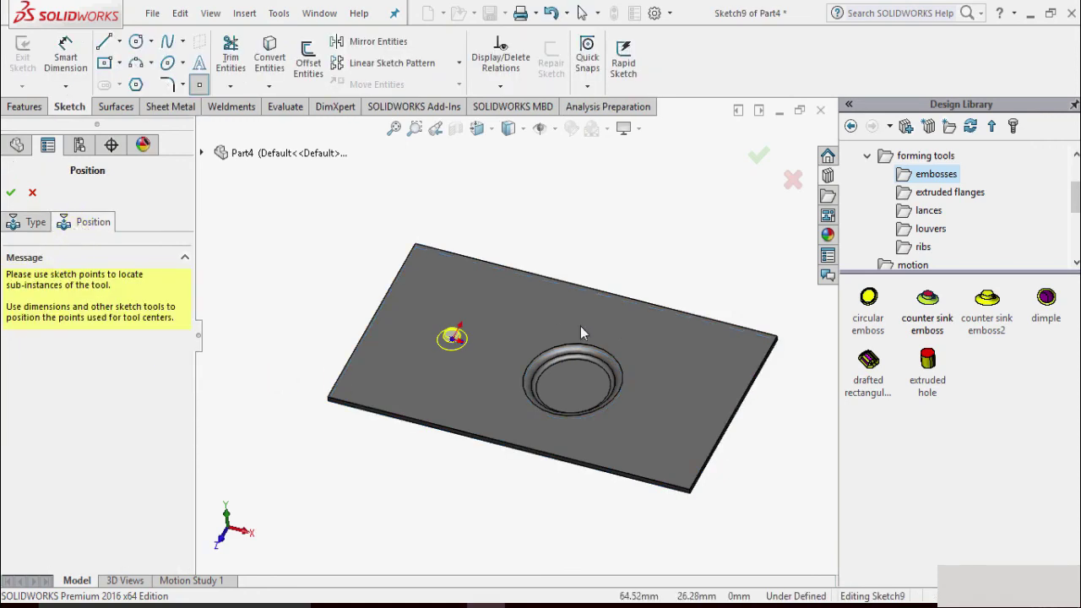
left_click(10, 194)
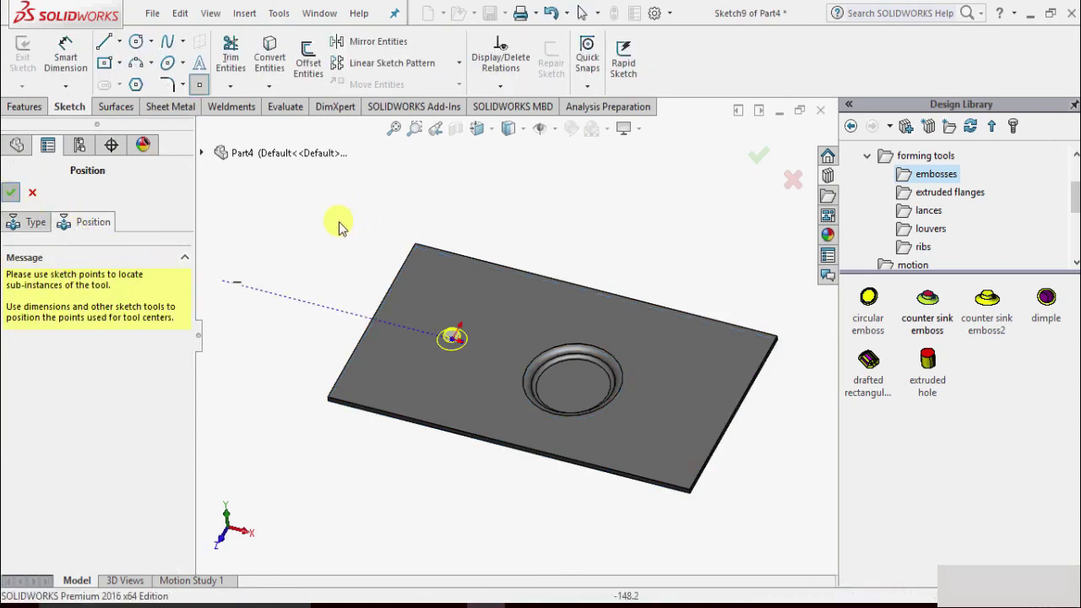
middle_click_drag(321, 346, 447, 168)
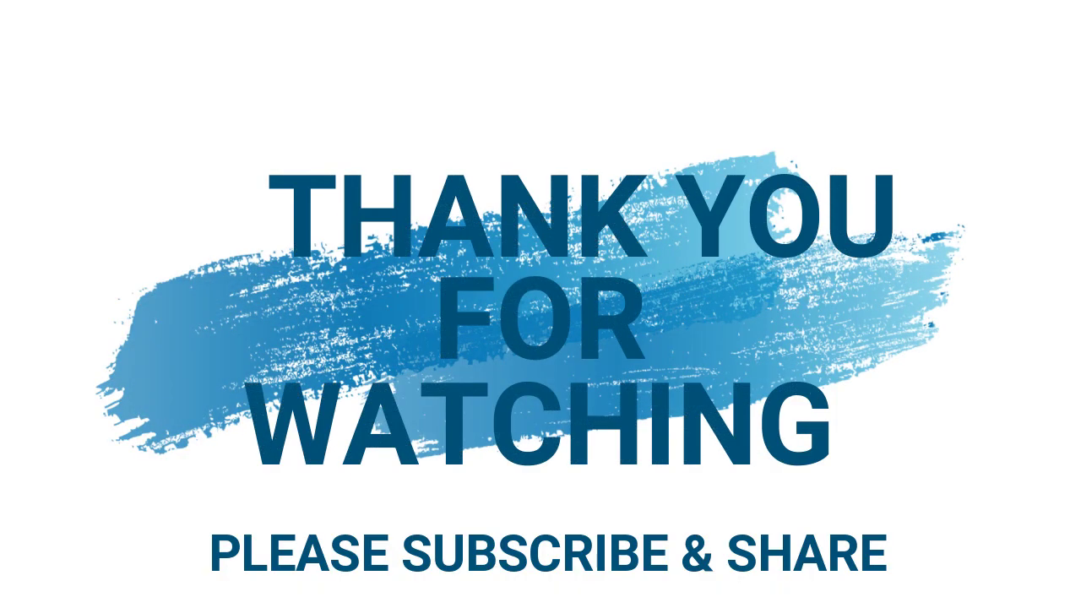